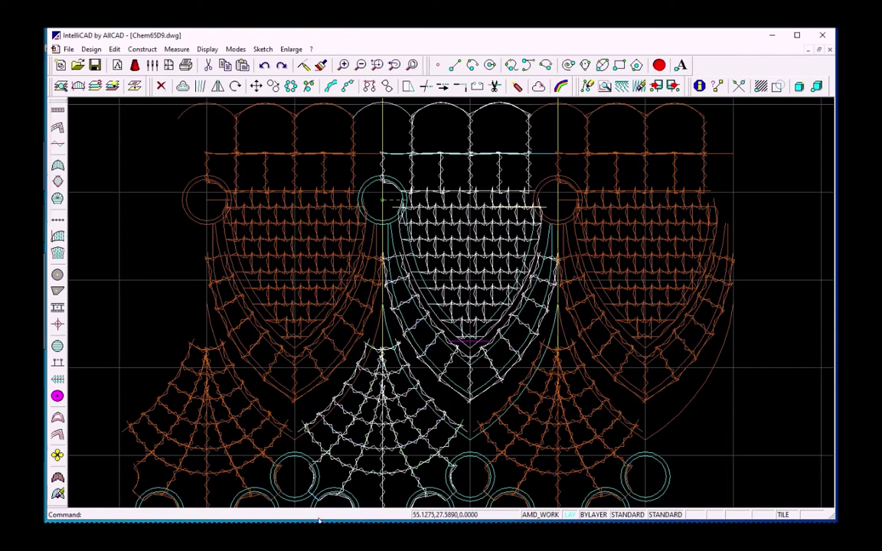
Step: Fill the double circle beside the central white motif with a Dot stitch placed on its centre point
left_click(58, 324)
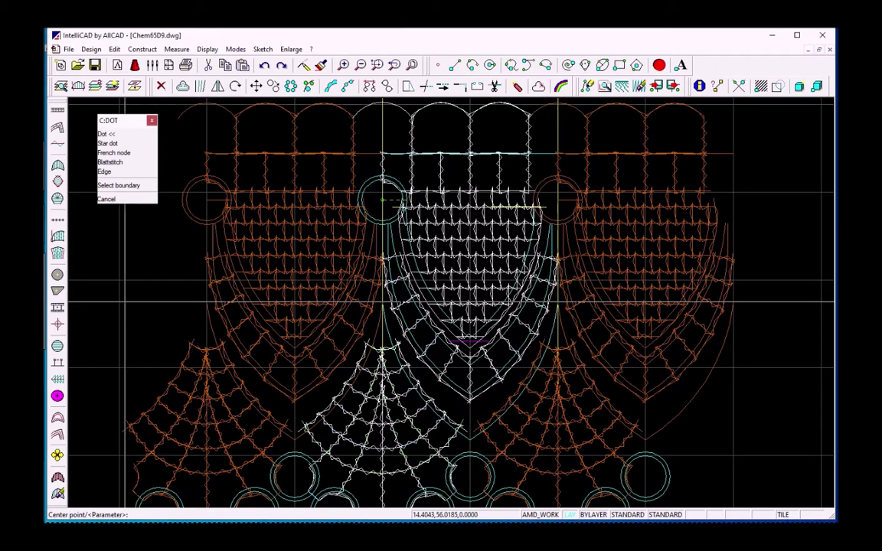
scroll(304, 290, "up", 2)
left_click_drag(307, 280, 366, 412)
scroll(376, 358, "up", 5)
mouse_move(388, 348)
left_mouse_down()
mouse_move(500, 435)
mouse_move(512, 417)
left_mouse_up()
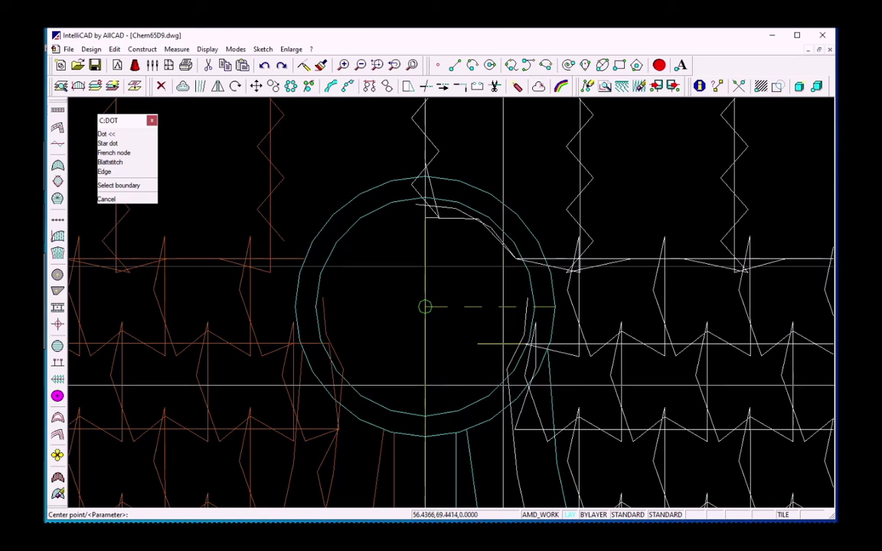
left_click(425, 306)
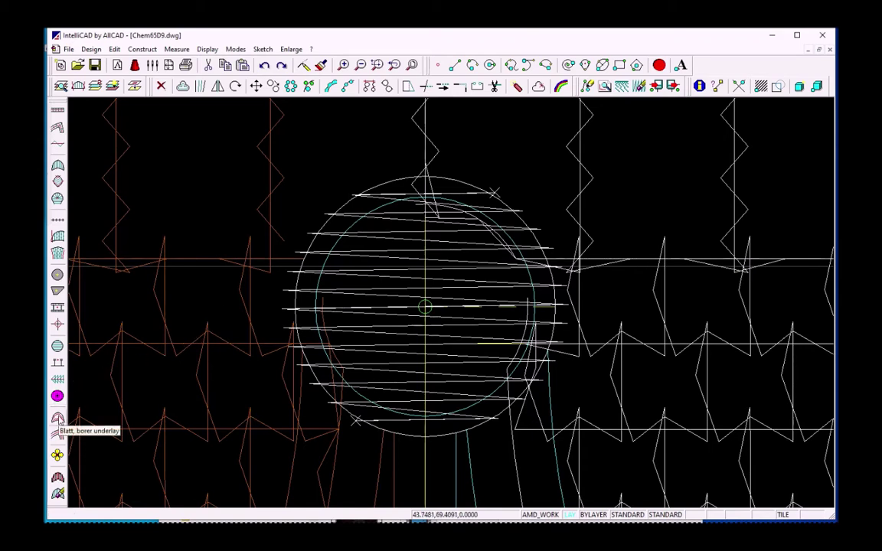
Step: Add a Chemical 1 underlay with a 0.40 offset beneath the circle's fill stitch
left_click(58, 418)
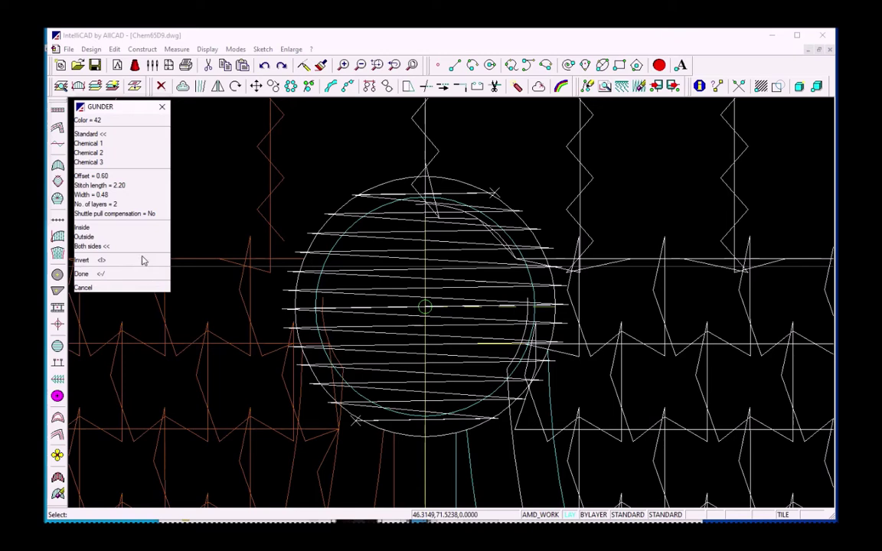
left_click(98, 143)
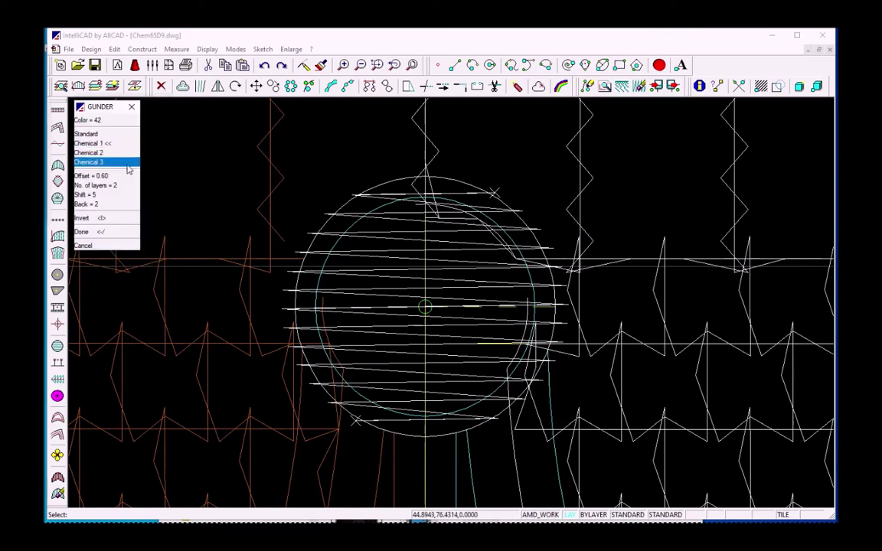
left_click(119, 182)
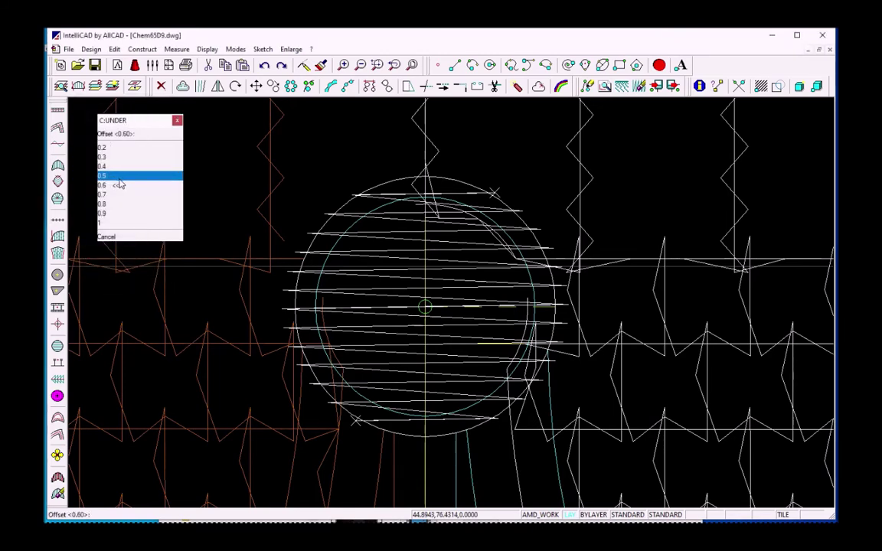
left_click(109, 165)
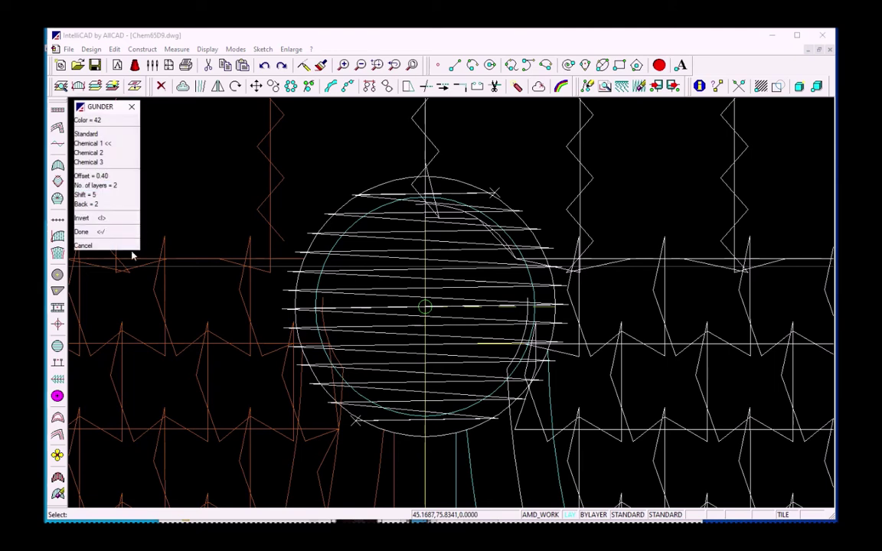
left_click(107, 232)
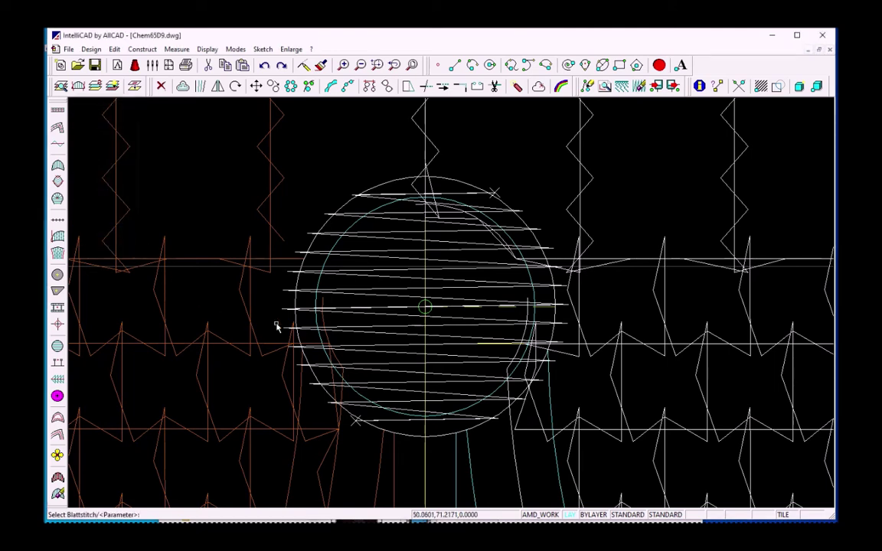
left_click(380, 316)
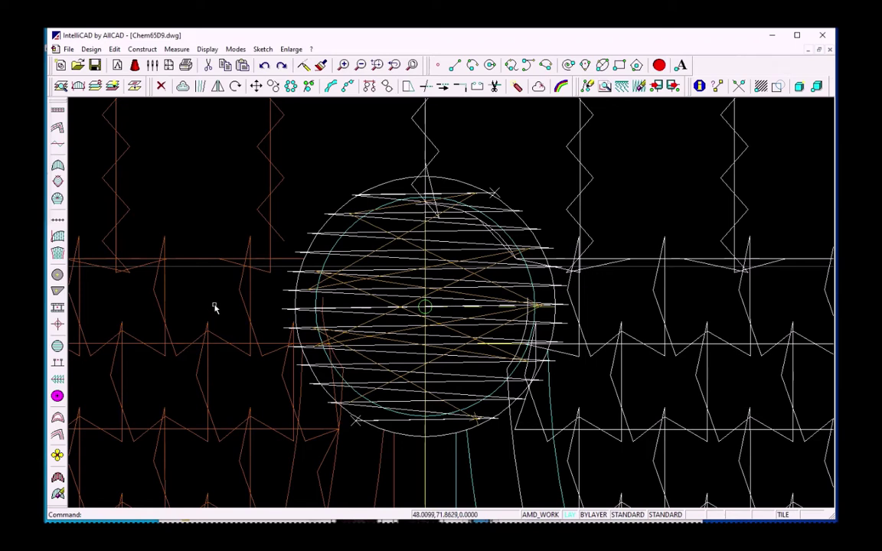
Step: Create an edge stitch around the filled dot using its inner circle
left_click(58, 112)
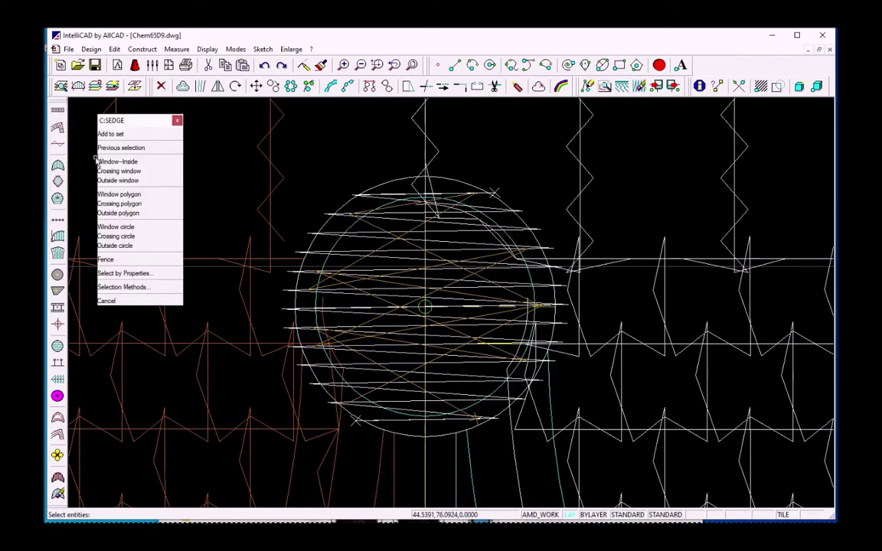
left_click(319, 305)
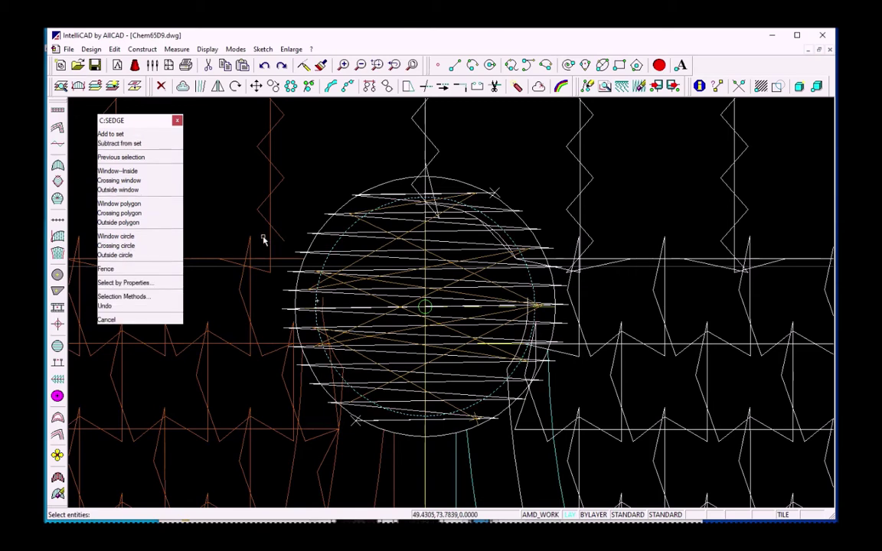
key("Return")
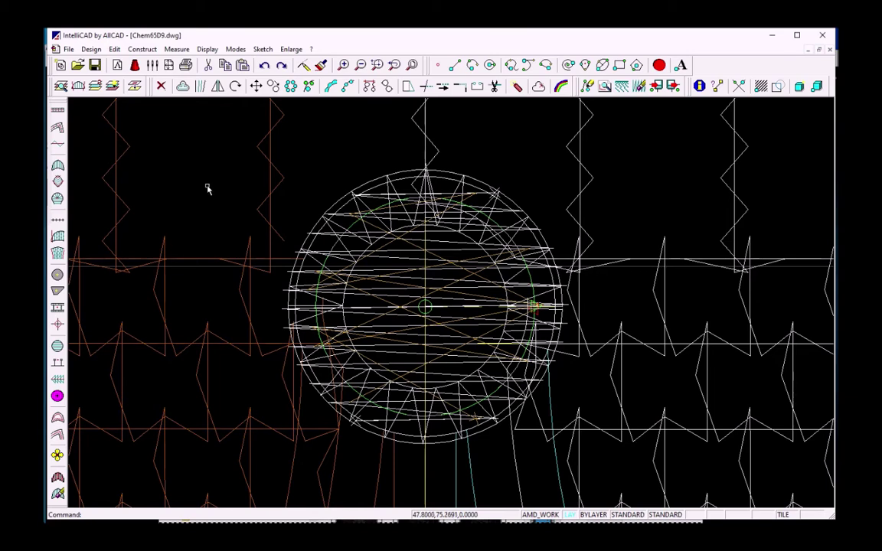
Step: Add the stitches of the filled circle to the DOT group at its centre
double_click(431, 307)
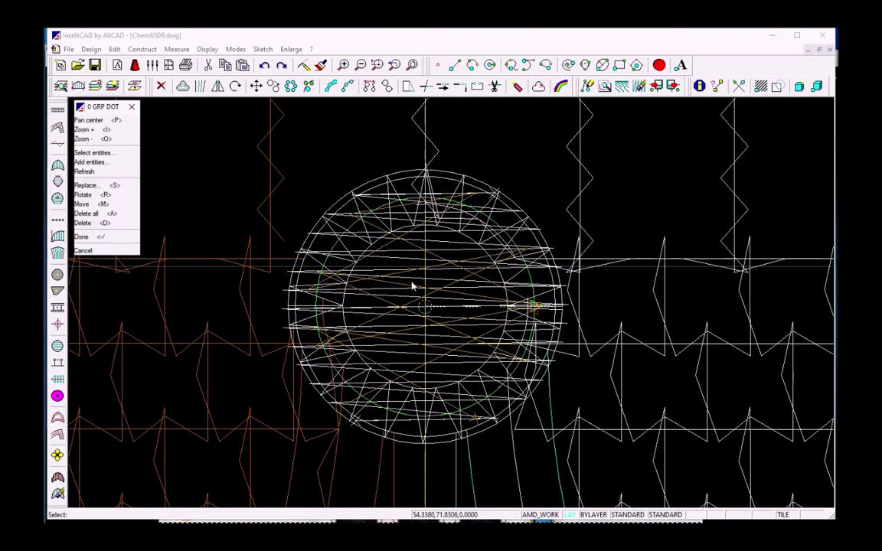
left_click(101, 166)
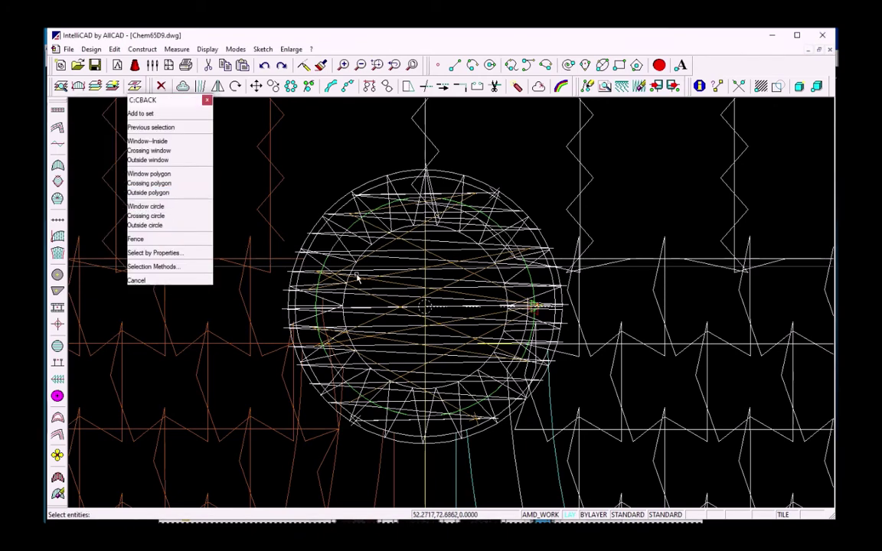
left_click(388, 262)
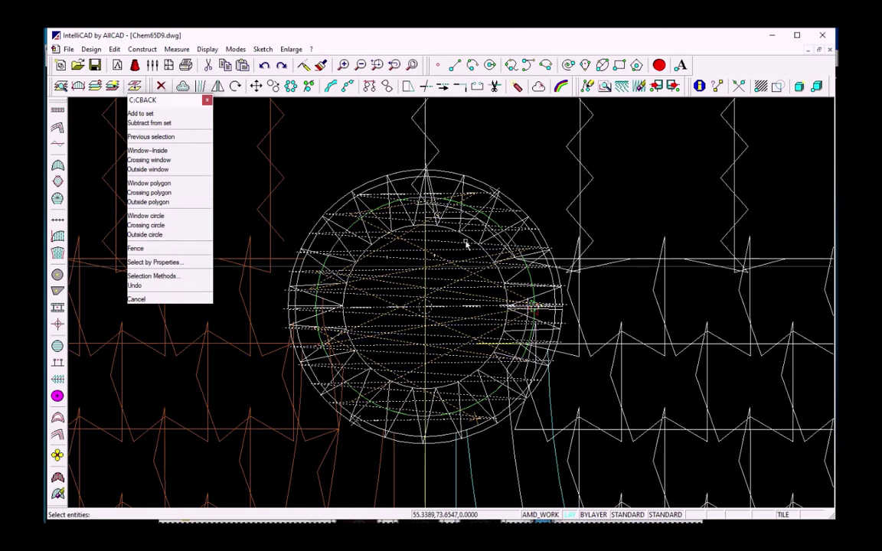
right_click(308, 159)
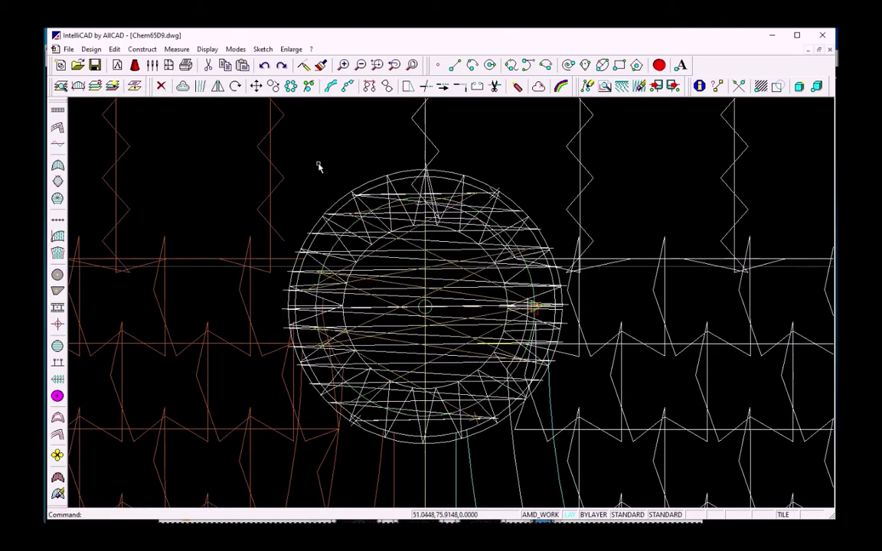
Step: Create a parallel copy of the three scallop arcs of the white motif, offset 0.10 toward the inside of the arcs
scroll(319, 166, "down", 5)
scroll(355, 226, "down", 5)
scroll(344, 217, "down", 4)
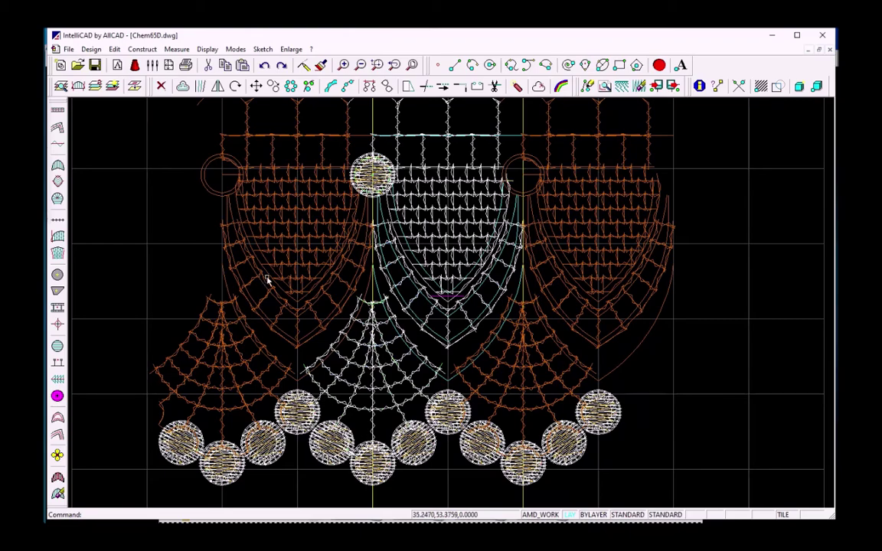
left_click_drag(405, 260, 400, 319)
scroll(401, 320, "up", 5)
scroll(431, 389, "up", 4)
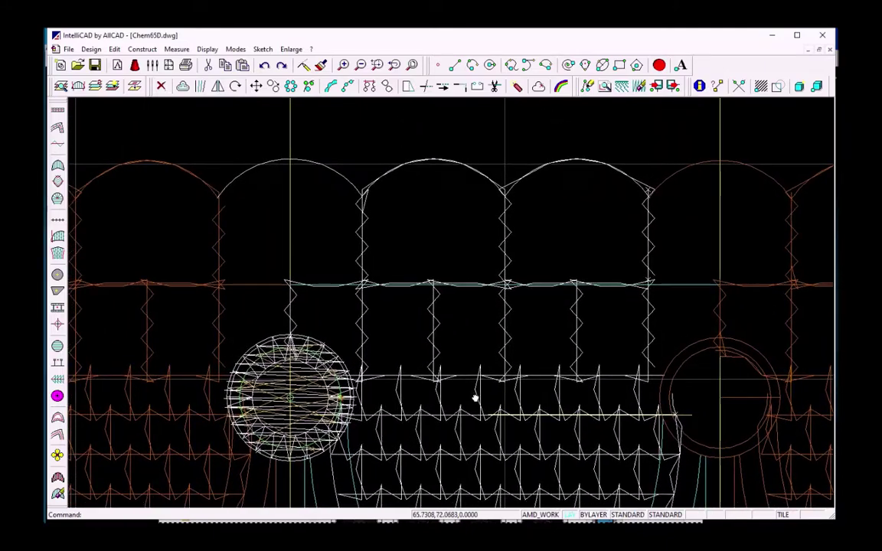
left_click_drag(474, 398, 467, 403)
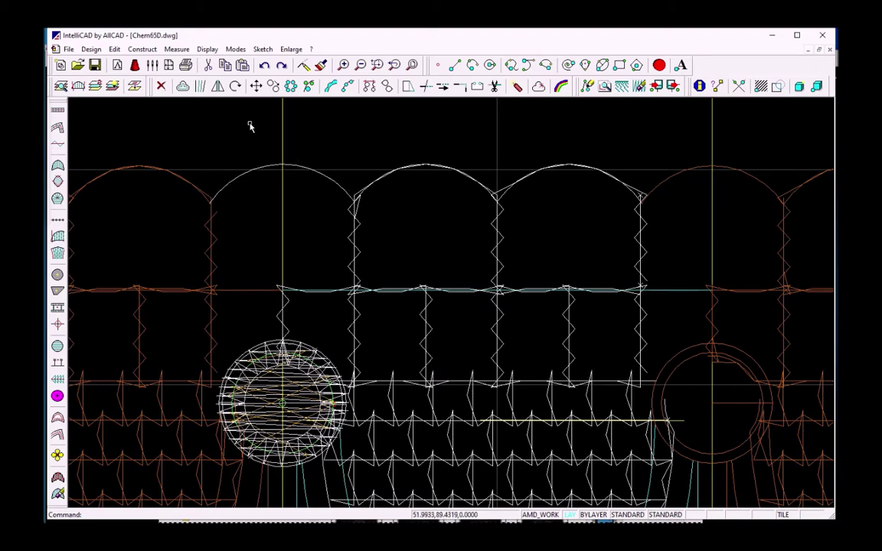
left_click(183, 86)
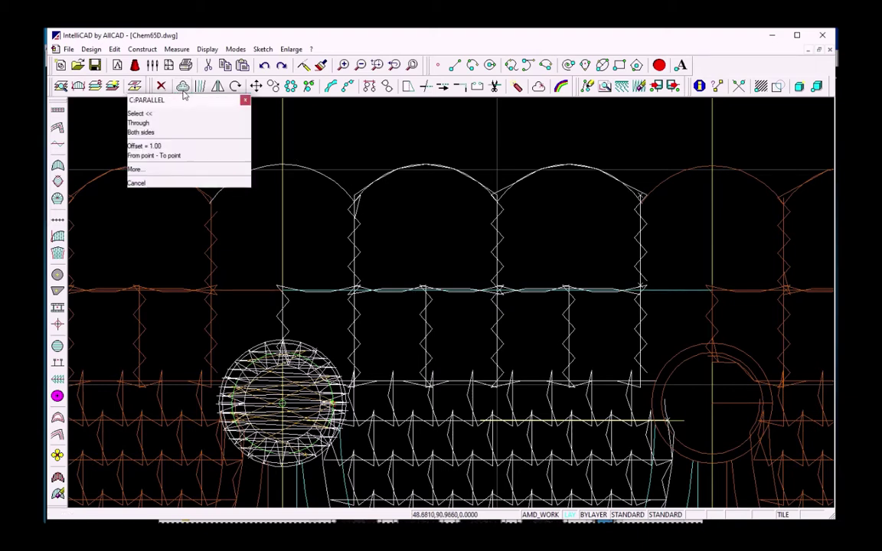
left_click(181, 146)
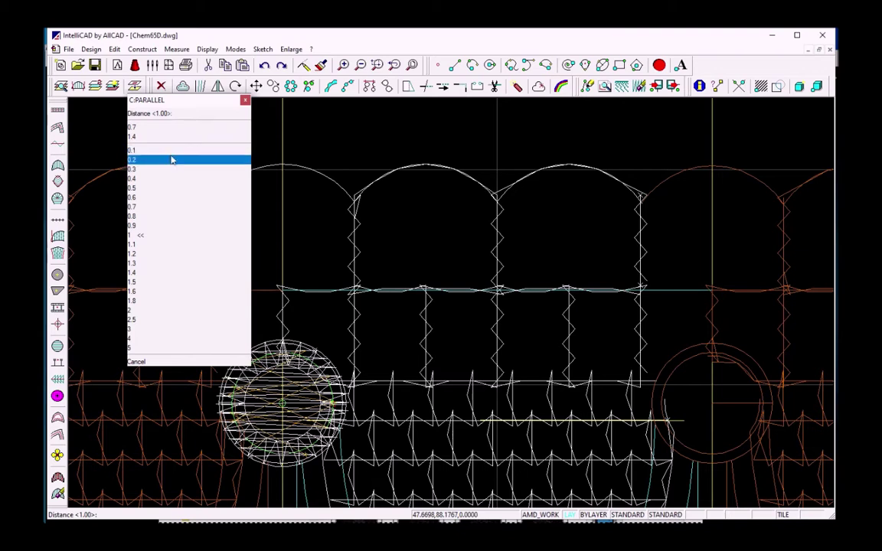
left_click(169, 153)
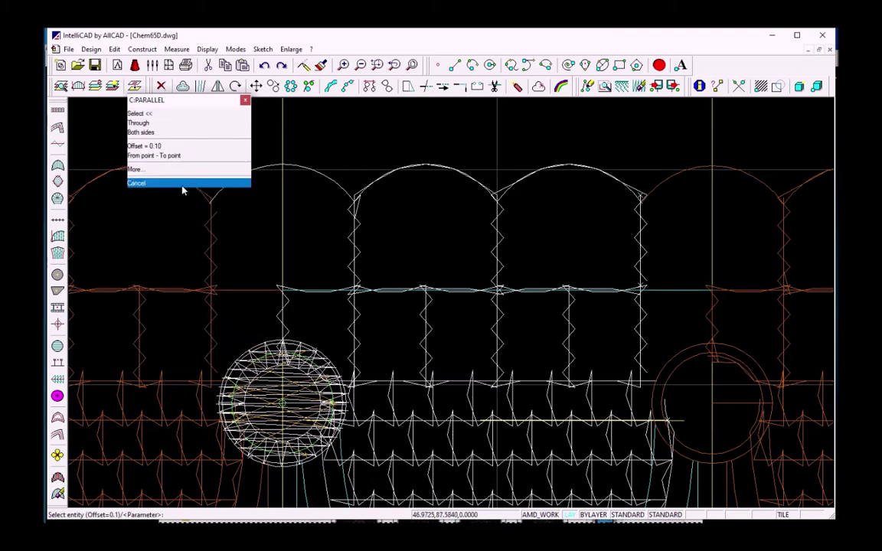
left_click(339, 189)
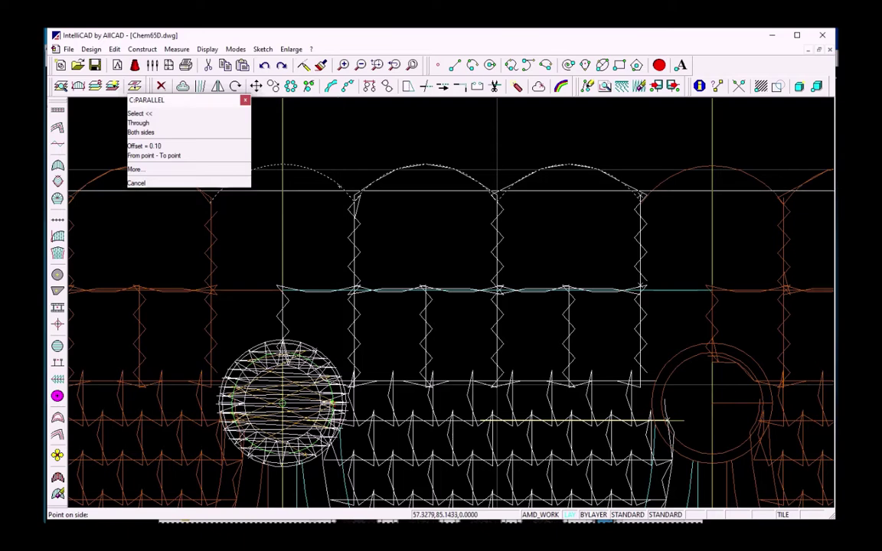
left_click(330, 192)
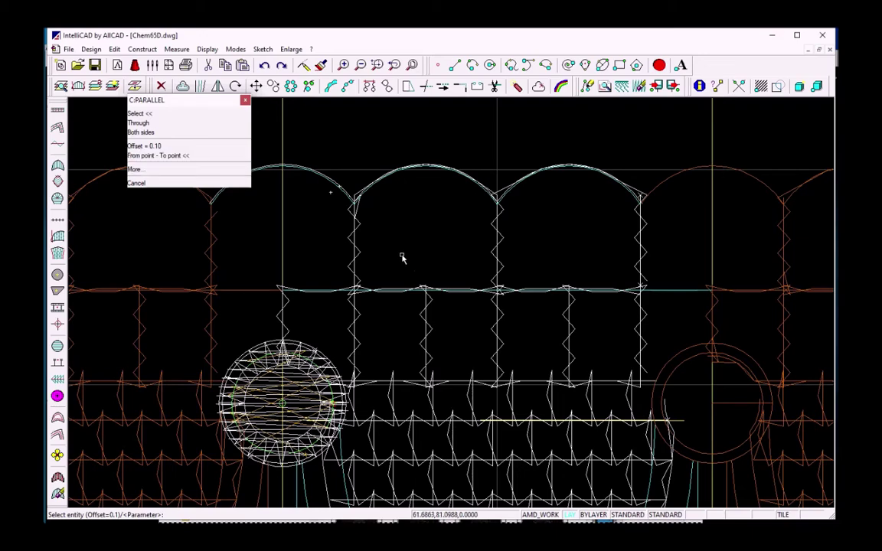
Step: Offset the horizontal line along the mesh's upper edge 0.10 upward, limited to the section between the two circles
left_click_drag(432, 285, 379, 177)
scroll(430, 240, "up", 4)
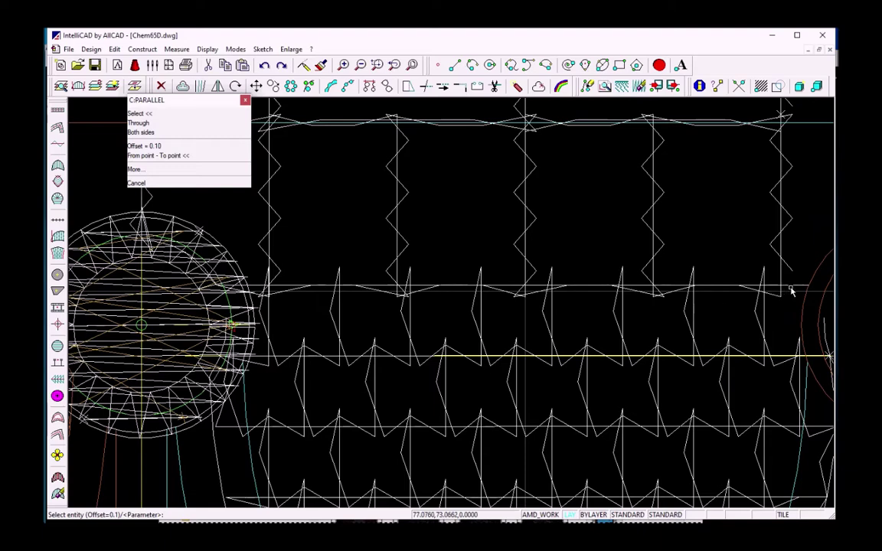
left_click(790, 288)
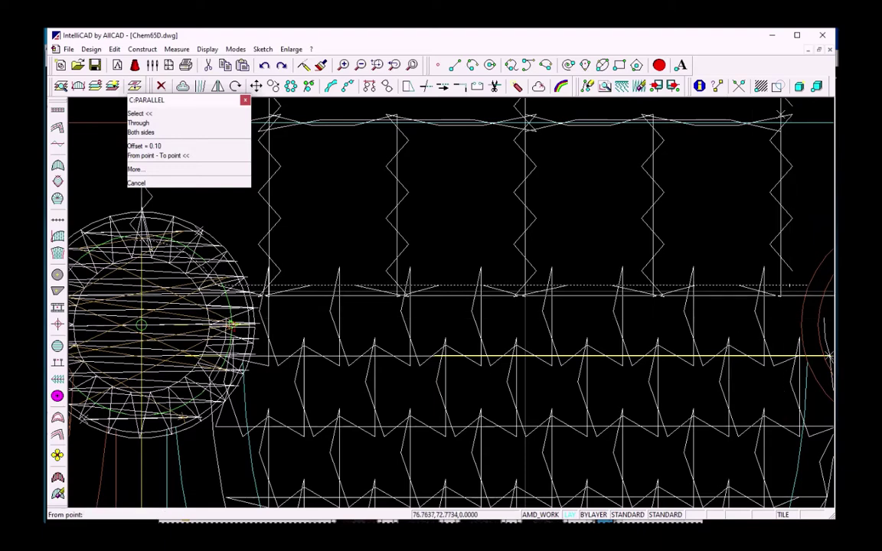
left_click(806, 285)
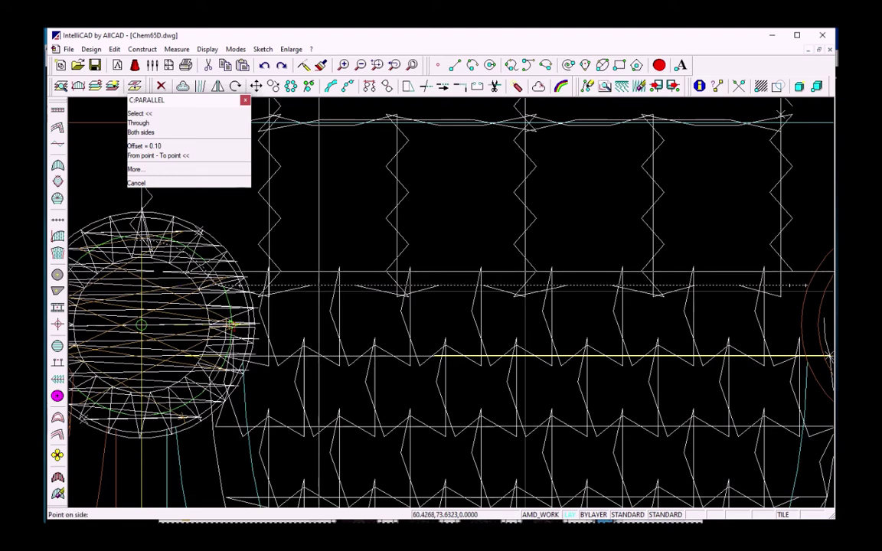
left_click(320, 276)
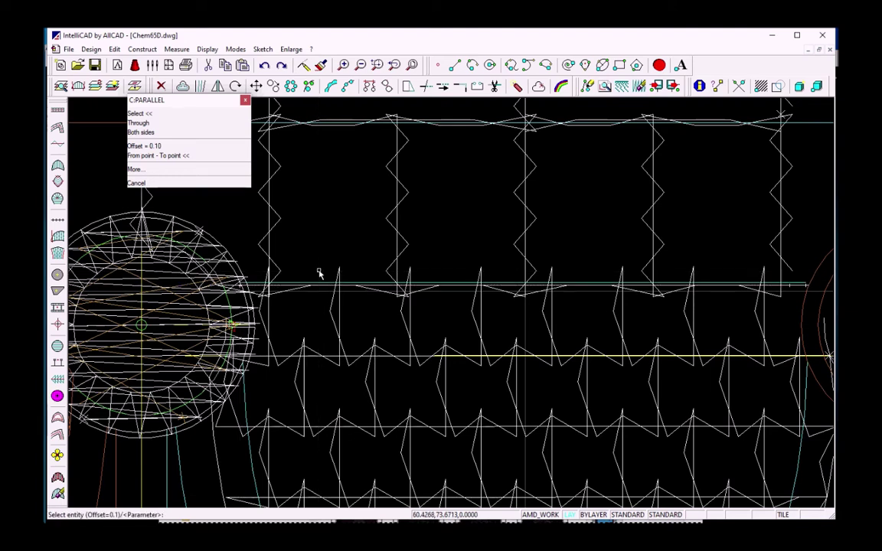
key("Escape")
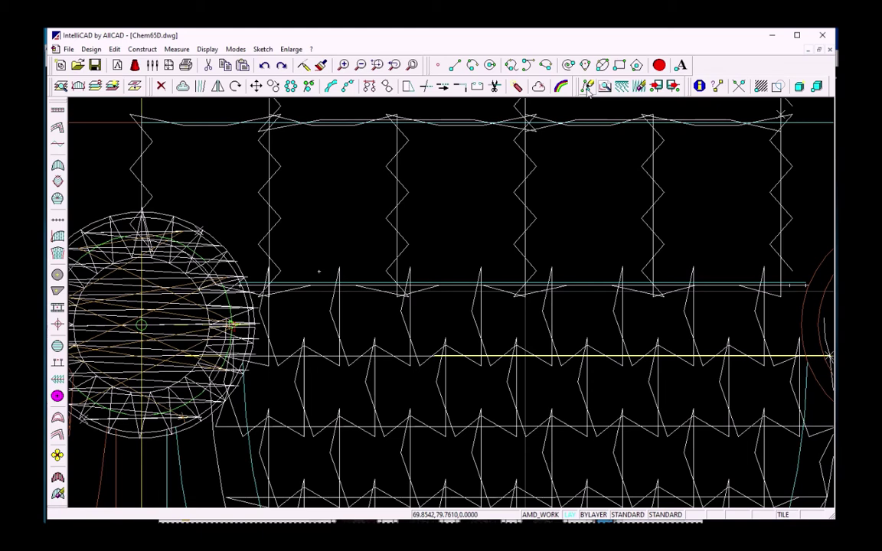
Step: Lengthen the right end of the new parallel line above the mesh so it reaches into the neighbouring circle
left_click(445, 87)
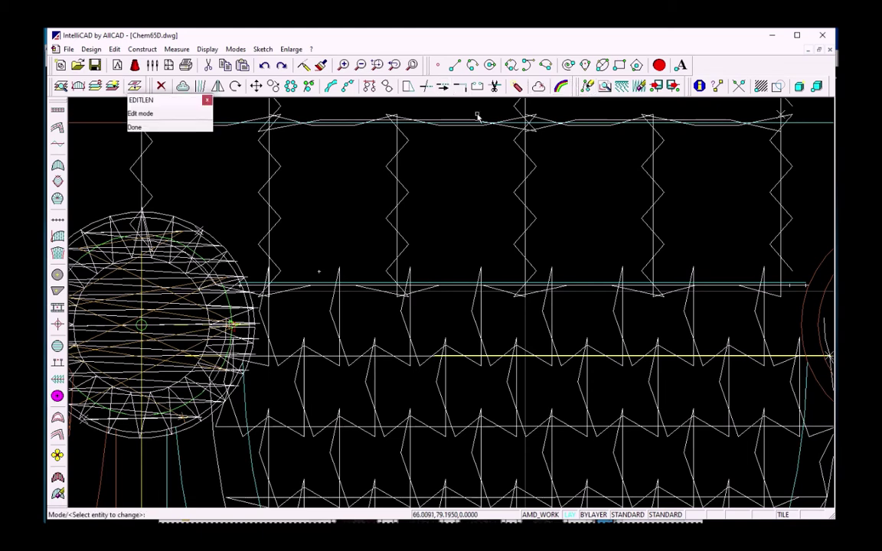
left_click(788, 284)
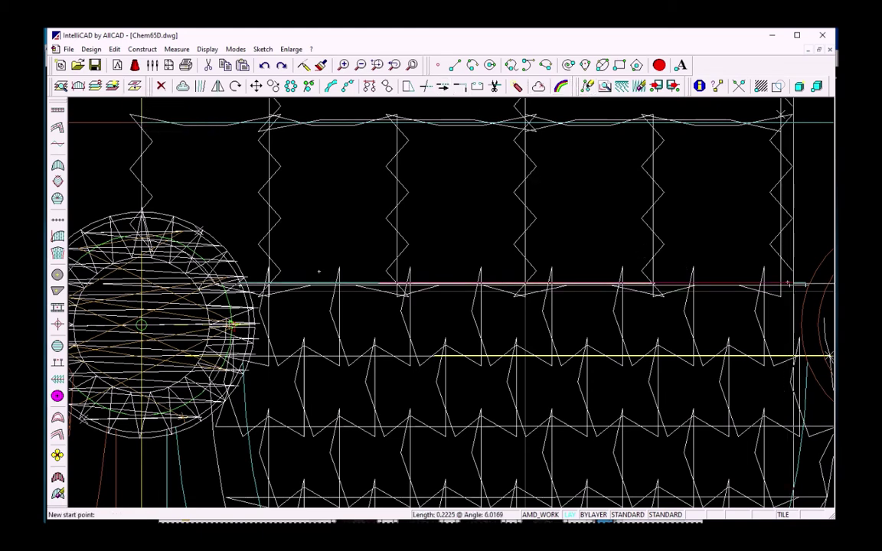
left_click(819, 286)
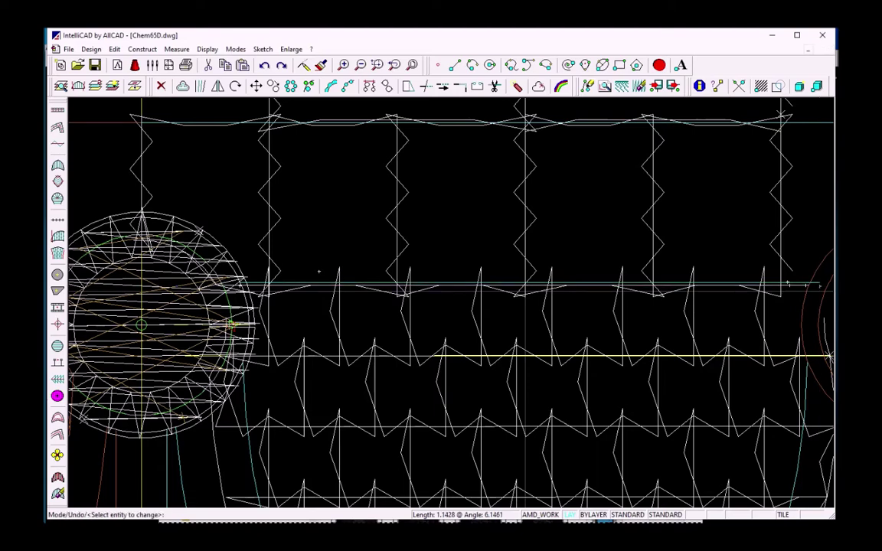
right_click(536, 201)
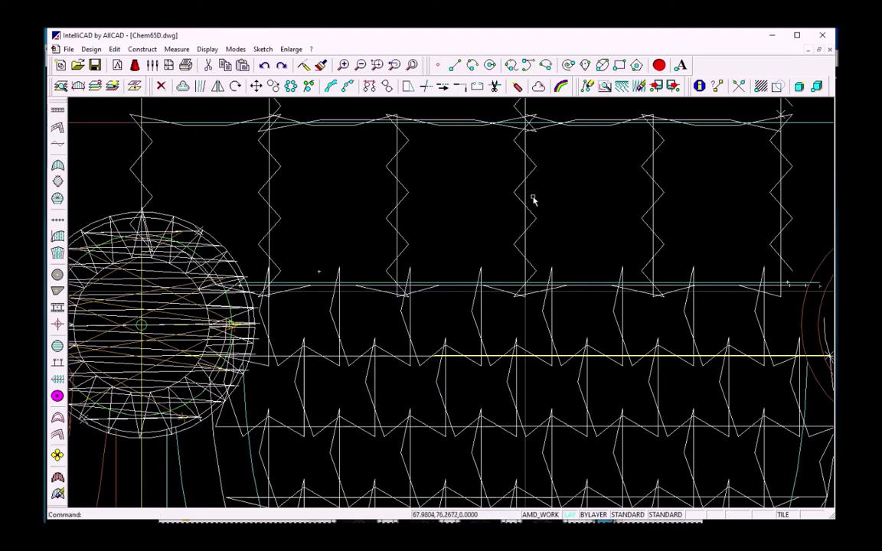
Step: Create edge stitches along the three offset scallop arcs, the horizontal bar line below them and the offset line above the mesh
scroll(521, 208, "down", 2)
mouse_move(478, 194)
left_mouse_down()
mouse_move(448, 248)
mouse_move(471, 296)
left_mouse_up()
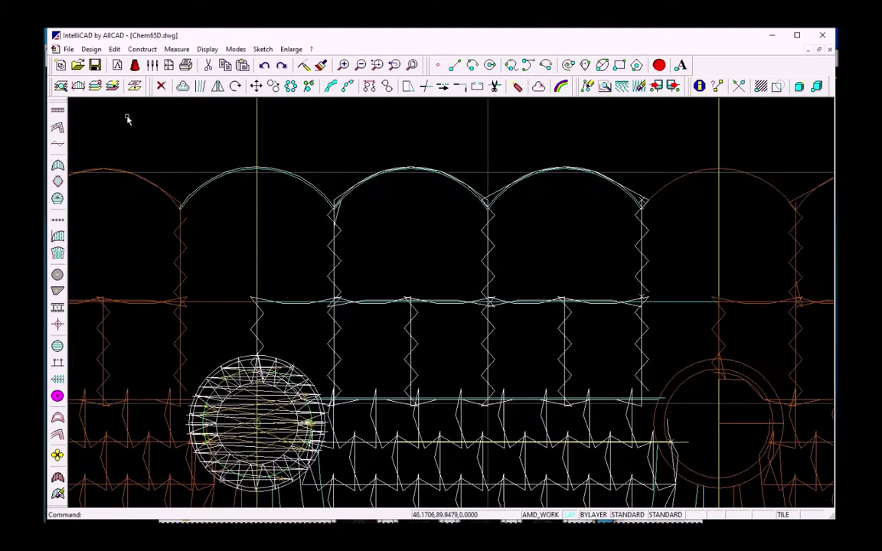
left_click(57, 126)
left_click(266, 175)
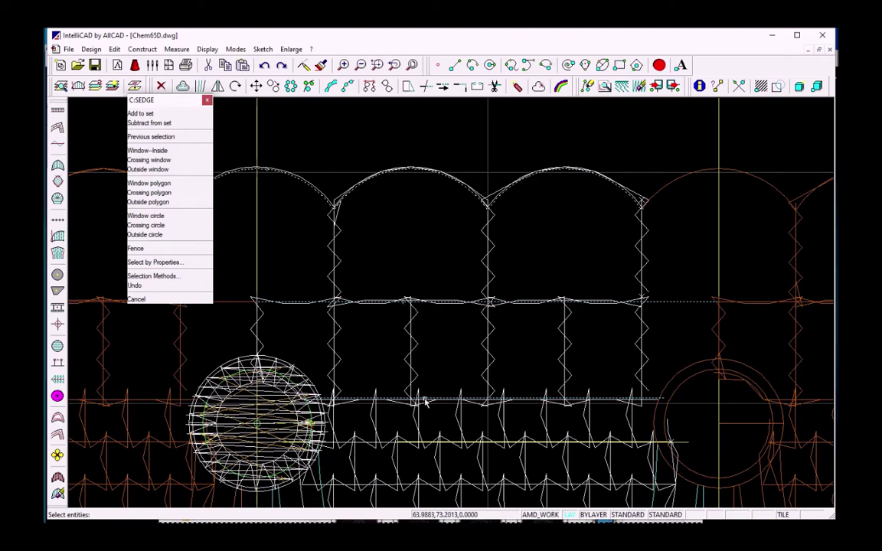
key("Return")
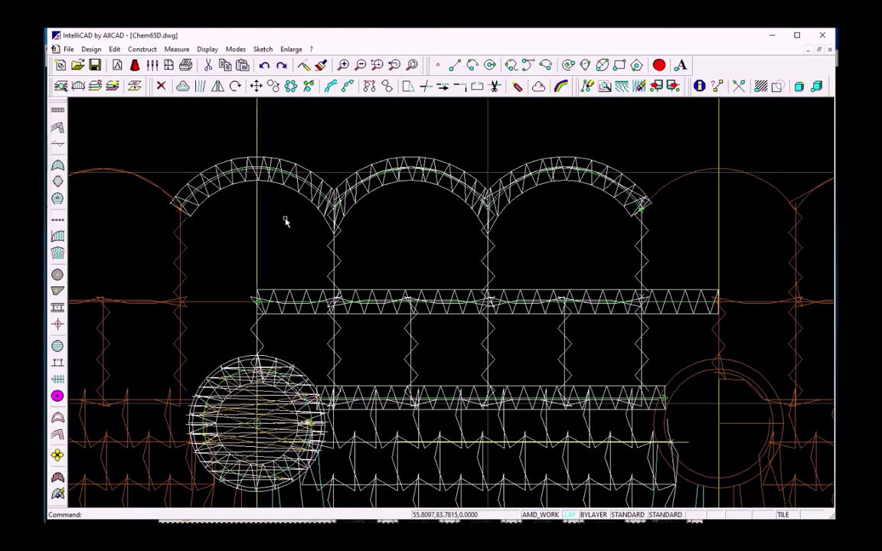
Step: Offset a short lower-right section of the filled circle's outline 0.50 inward, limited between two points
scroll(380, 276, "down", 5)
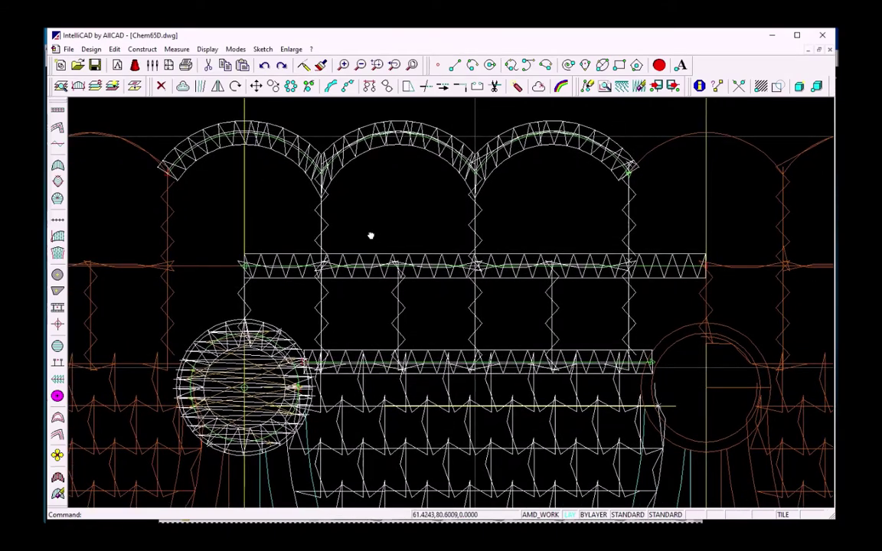
left_click_drag(373, 225, 352, 182)
left_click_drag(371, 290, 355, 200)
scroll(362, 241, "up", 1)
scroll(345, 216, "up", 4)
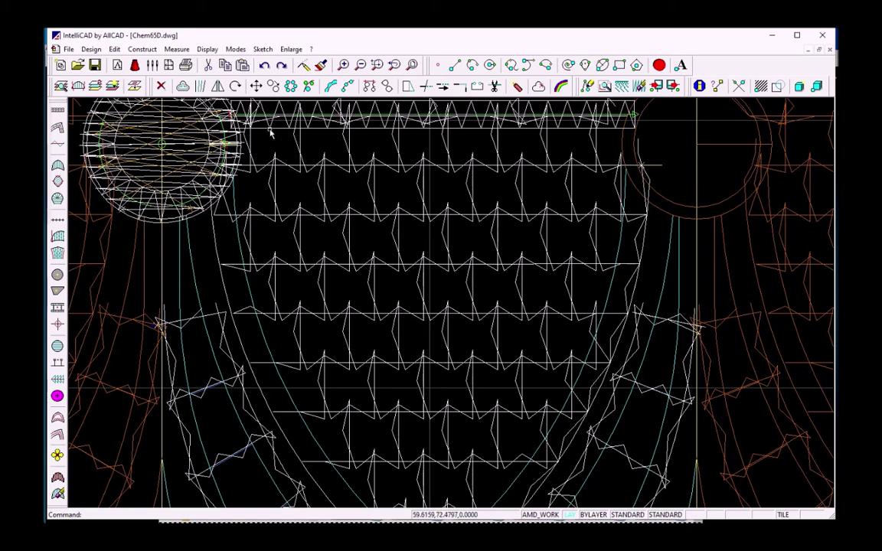
left_click(182, 86)
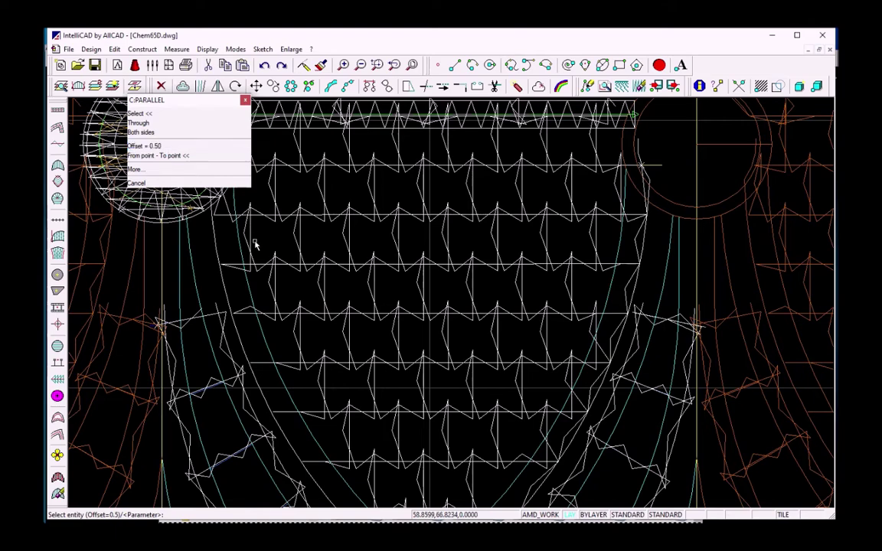
scroll(321, 291, "up", 5)
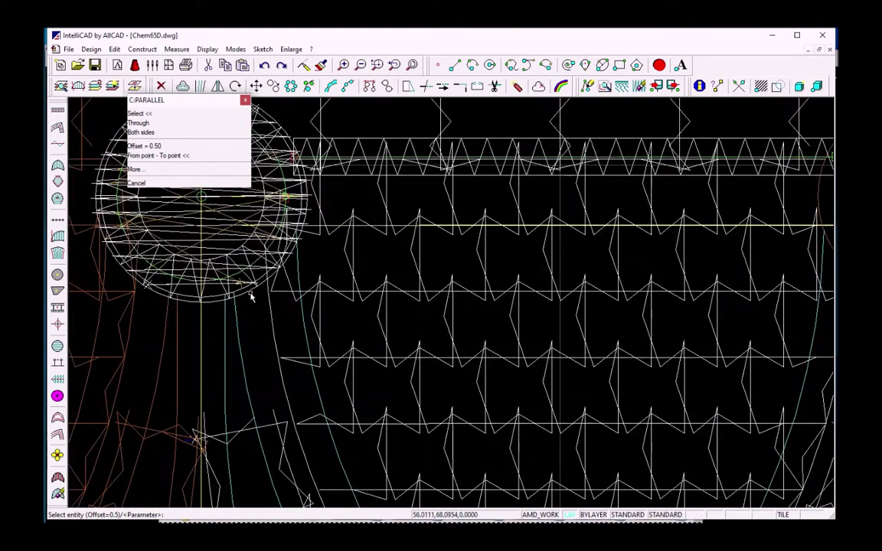
left_click(247, 297)
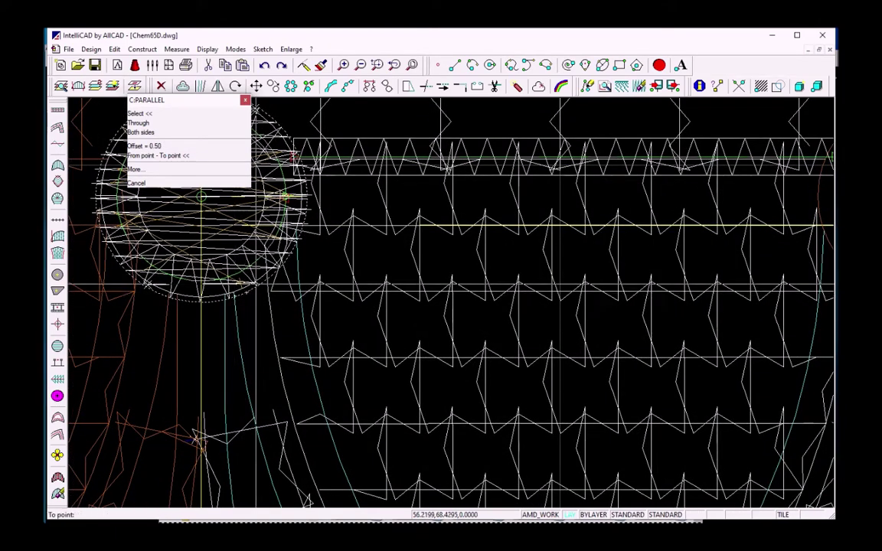
left_click(287, 261)
left_click(267, 254)
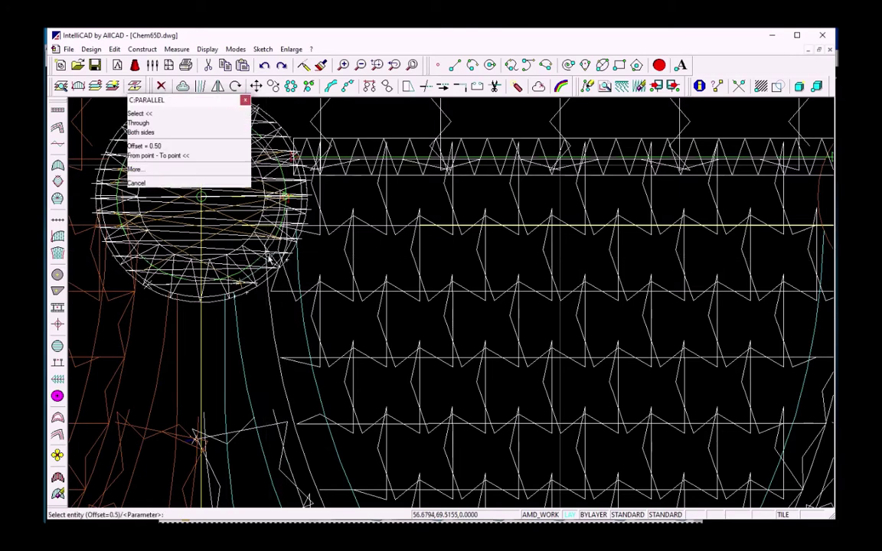
key("Escape")
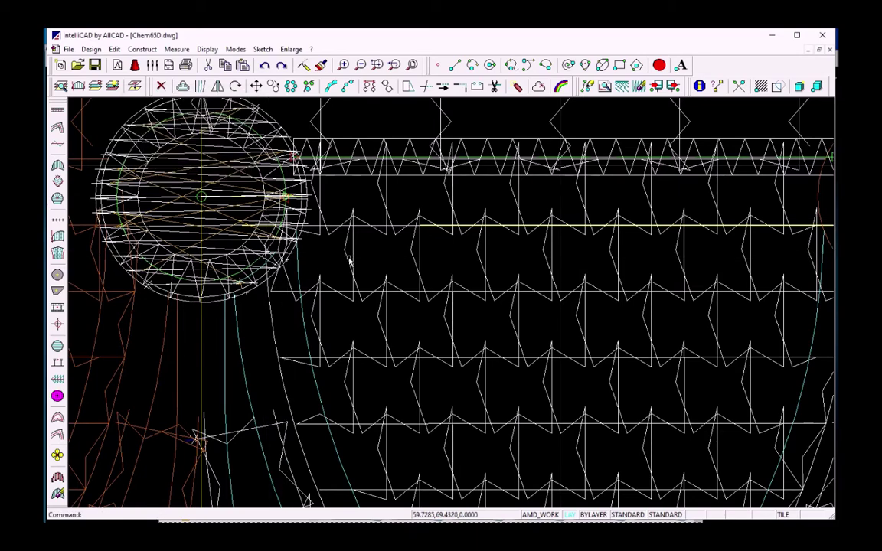
Step: Mirror the short offset arc about the motif's vertical centre axis to the unfilled circle
left_click(219, 86)
left_click(258, 274)
right_click(306, 244)
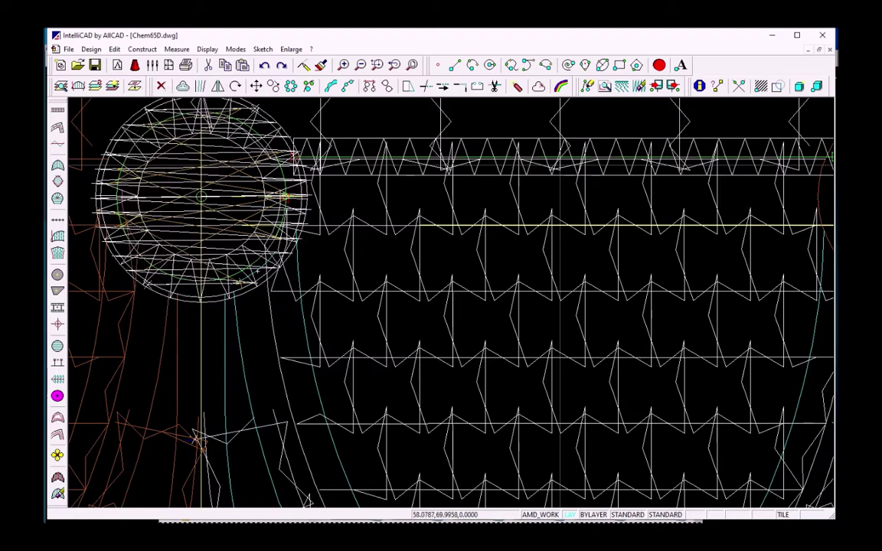
left_click(560, 258)
key("Escape")
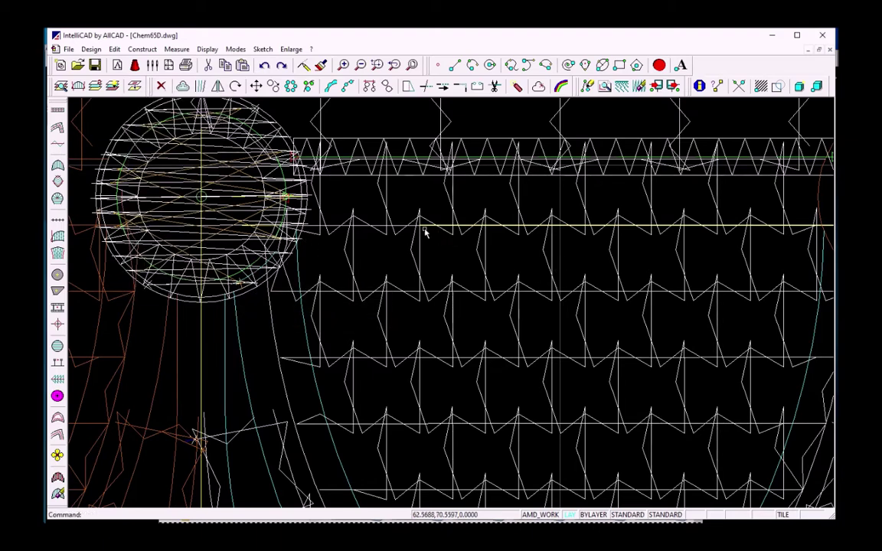
Step: Join the two short arcs at the circles with the long curve that runs down and around the mesh
left_click(464, 87)
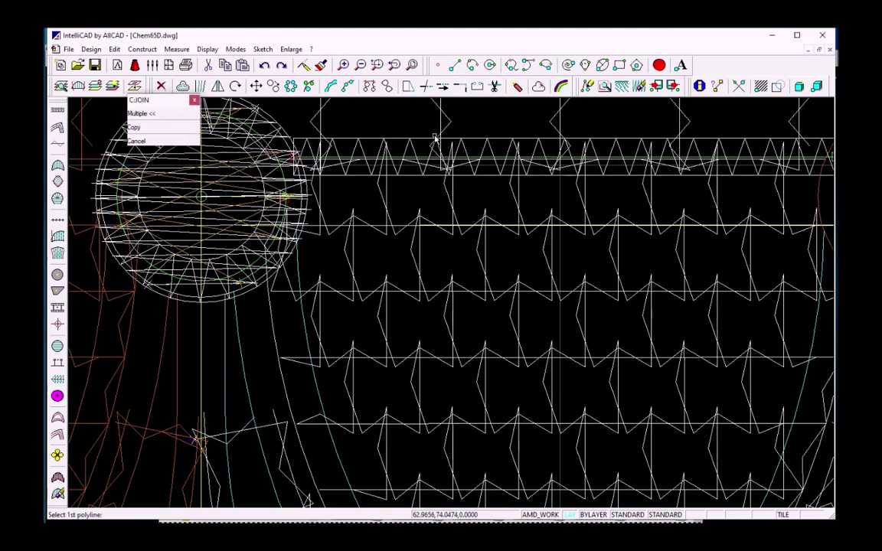
left_click(245, 280)
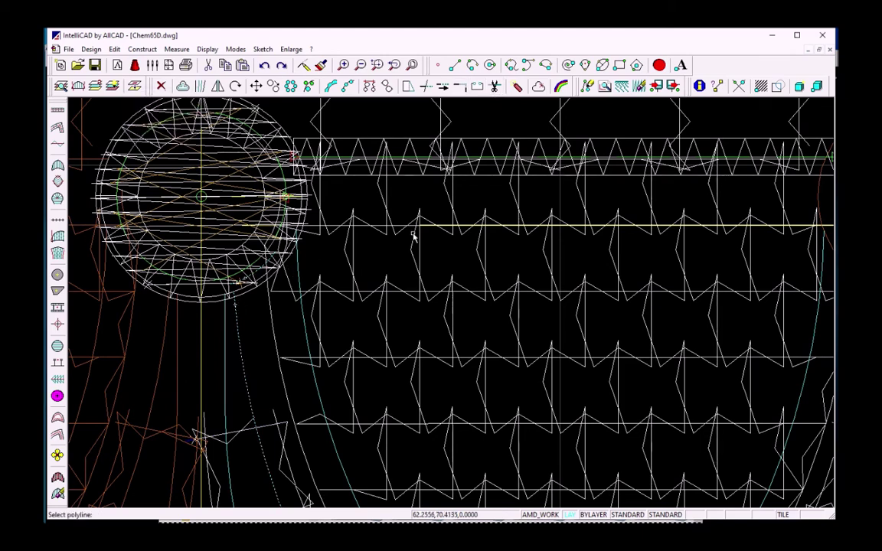
scroll(413, 237, "down", 3)
scroll(457, 286, "up", 2)
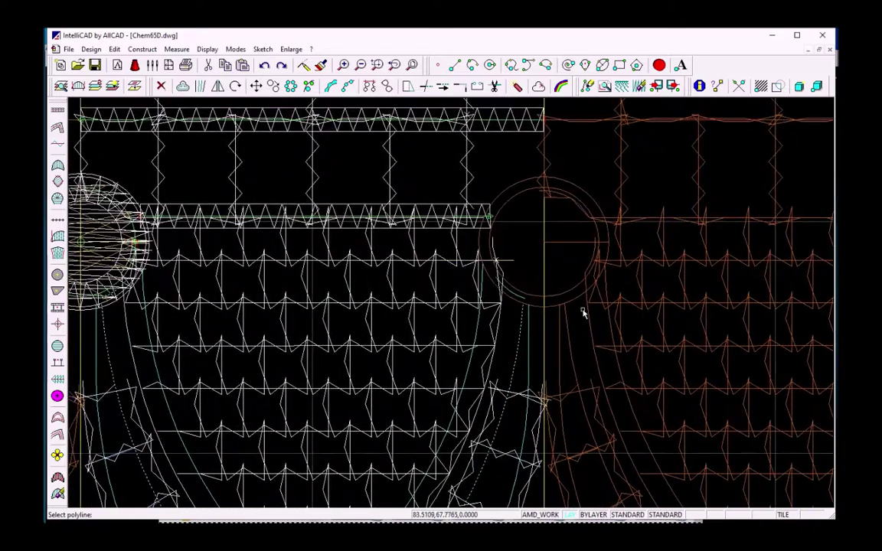
right_click(524, 260)
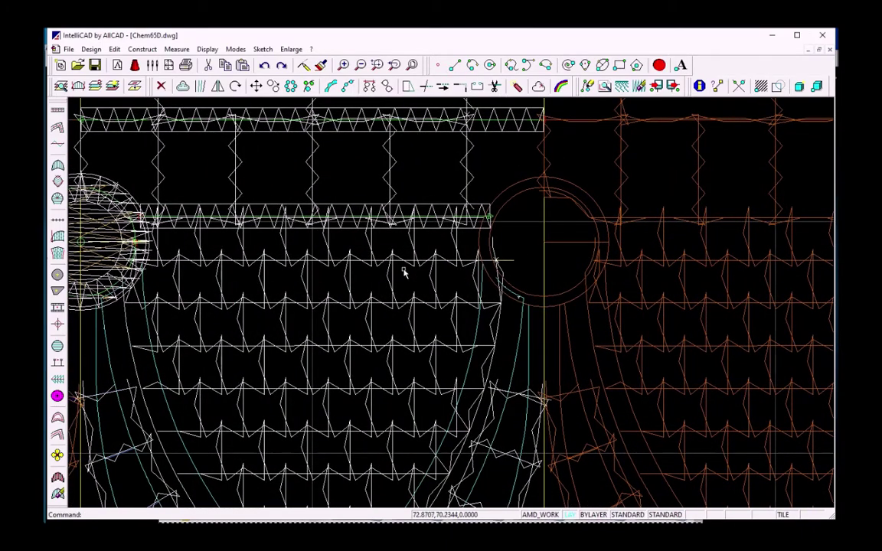
Step: Break the outermost border curve around the mesh at one point on each side, level with the second ladder bars
scroll(389, 265, "down", 1)
mouse_move(385, 266)
left_mouse_down()
mouse_move(423, 242)
mouse_move(446, 211)
mouse_move(474, 203)
mouse_move(478, 261)
left_mouse_up()
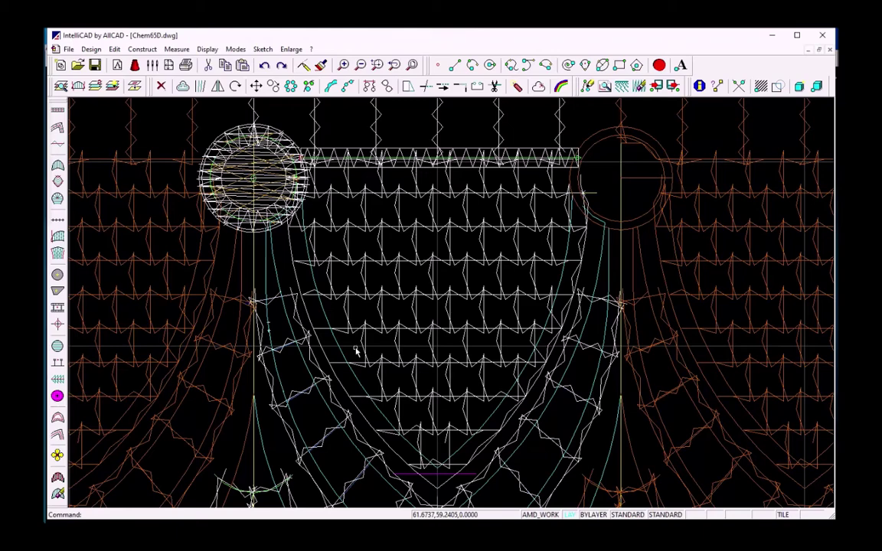
left_click_drag(380, 412, 371, 286)
scroll(371, 286, "up", 3)
scroll(389, 313, "down", 2)
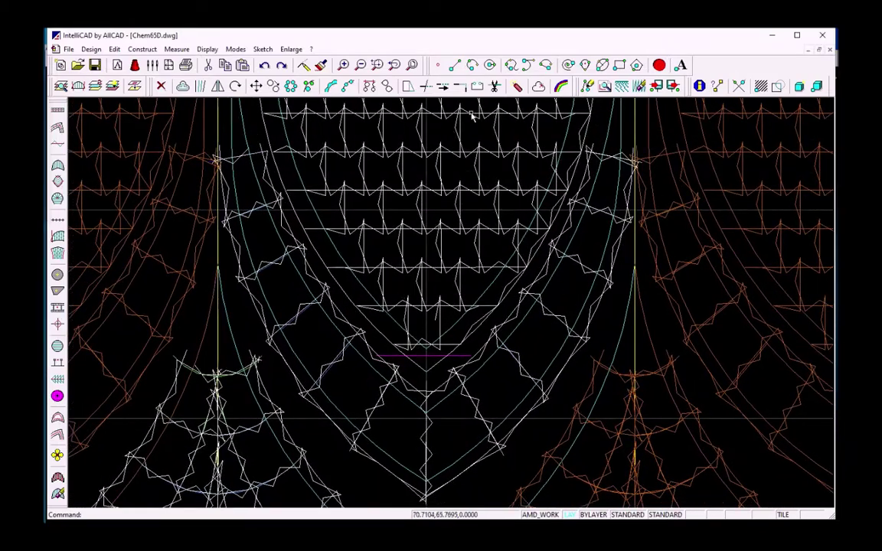
left_click(493, 86)
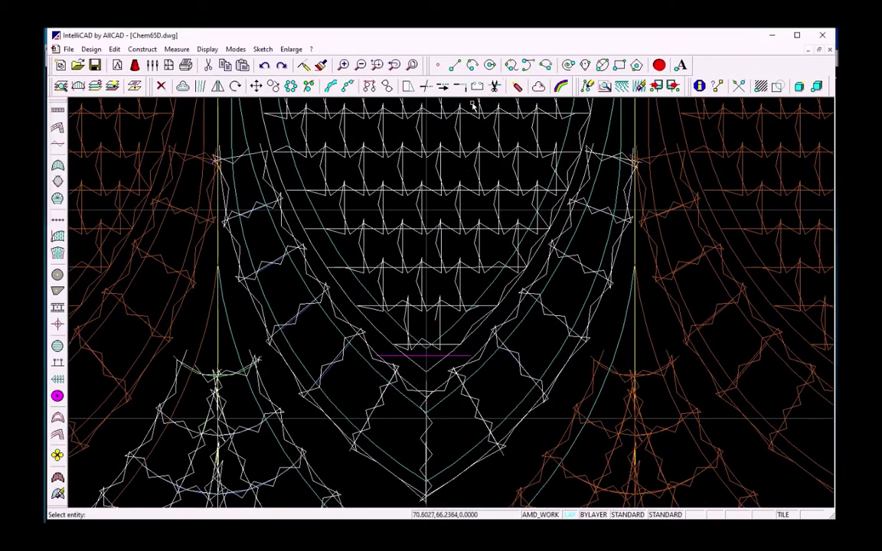
left_click(263, 293)
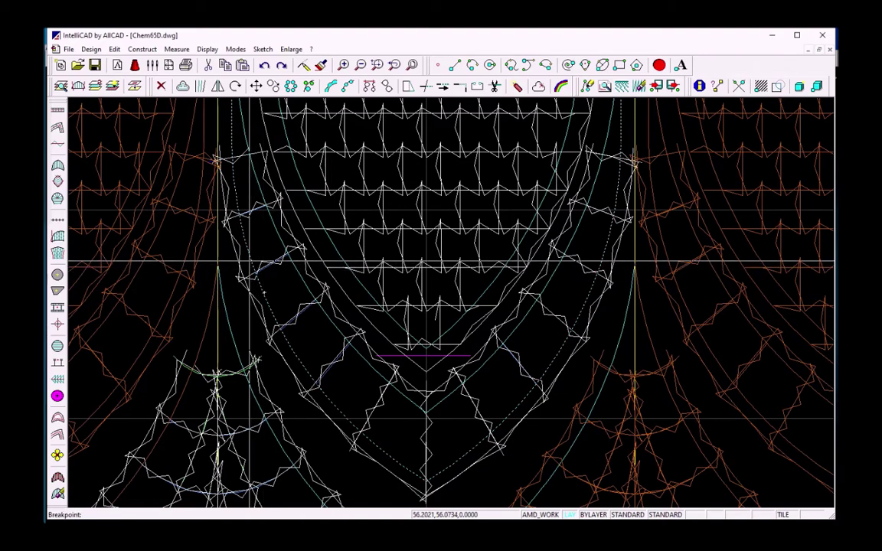
left_click(249, 263)
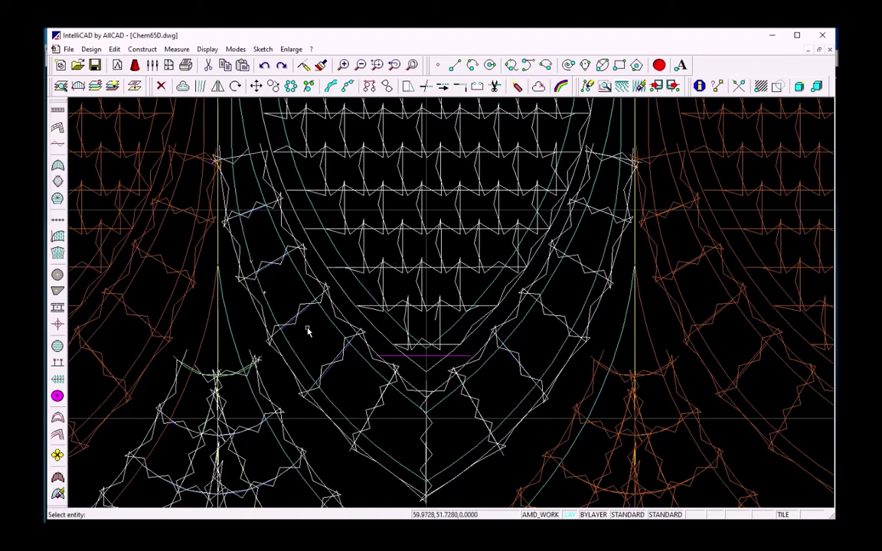
left_click(300, 360)
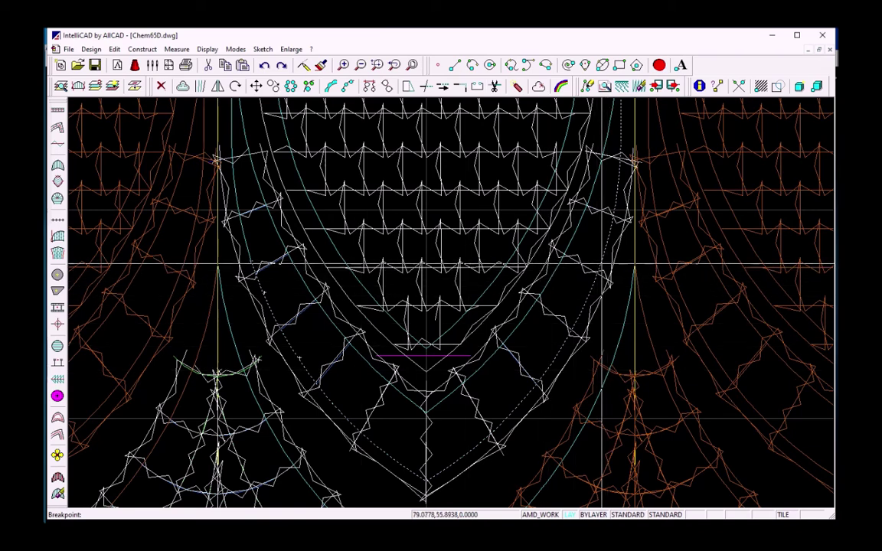
left_click(601, 263)
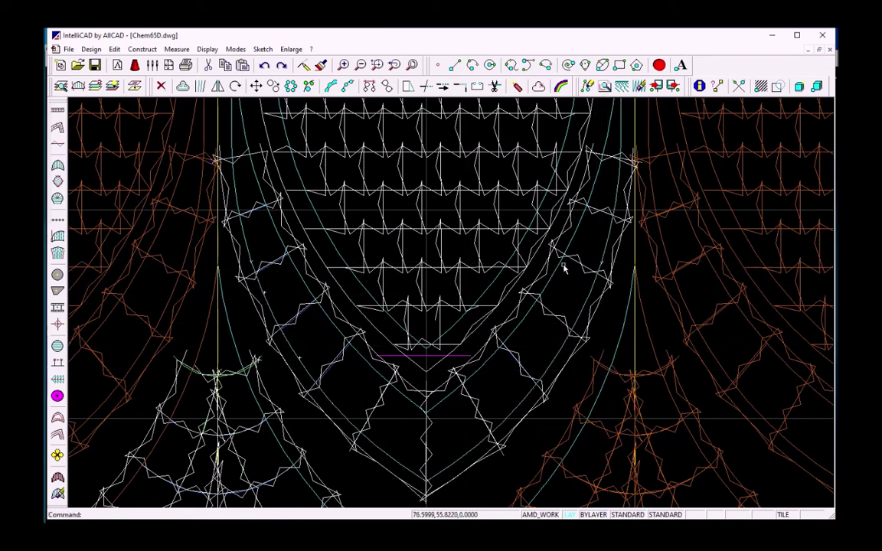
Step: Move the broken-off upper right piece of the outer border curve by -1 repeat
scroll(563, 268, "up", 2)
scroll(578, 291, "up", 1)
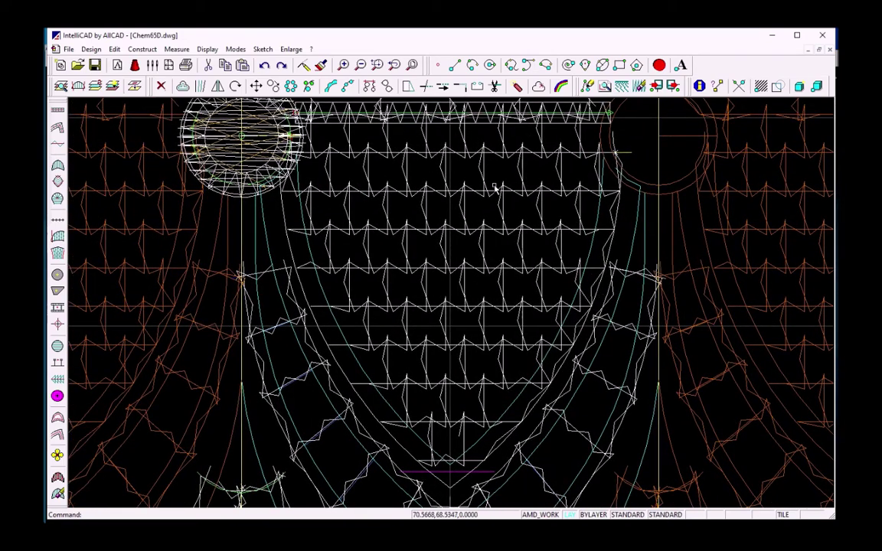
left_click(256, 86)
left_click(643, 300)
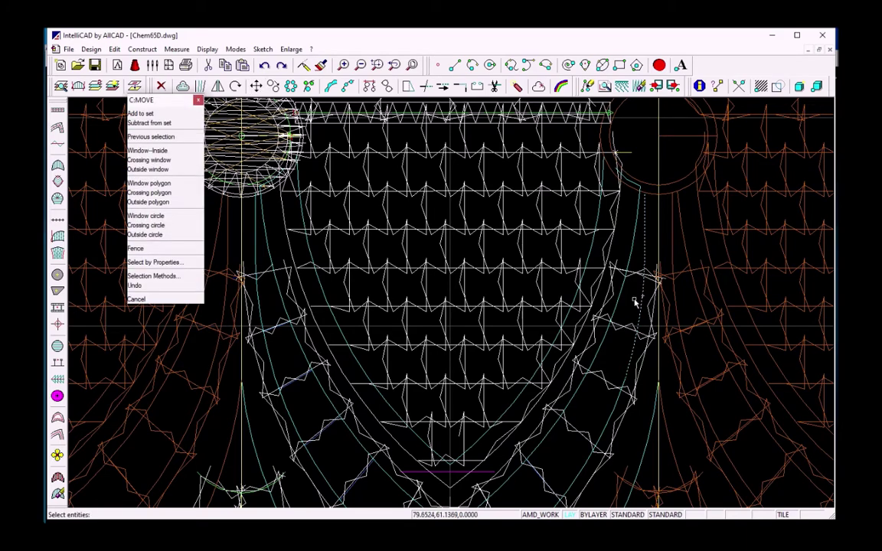
key("Return")
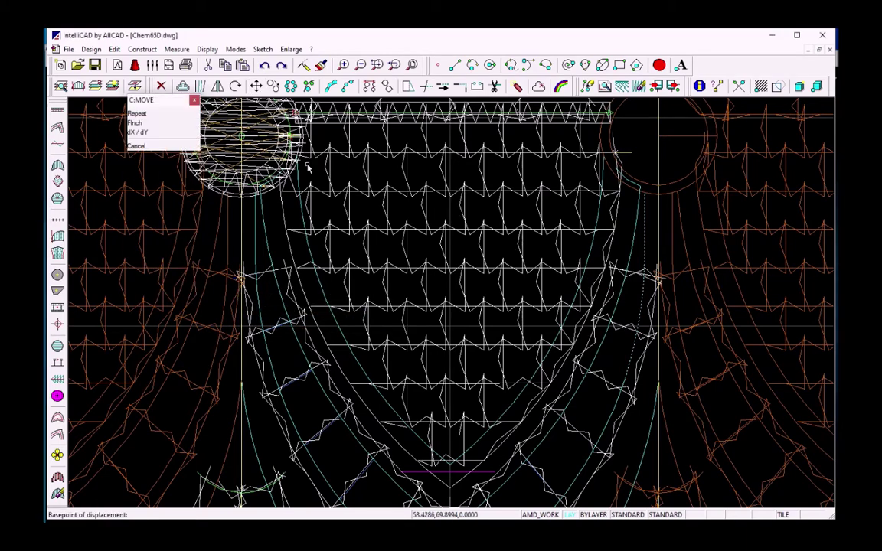
left_click(182, 114)
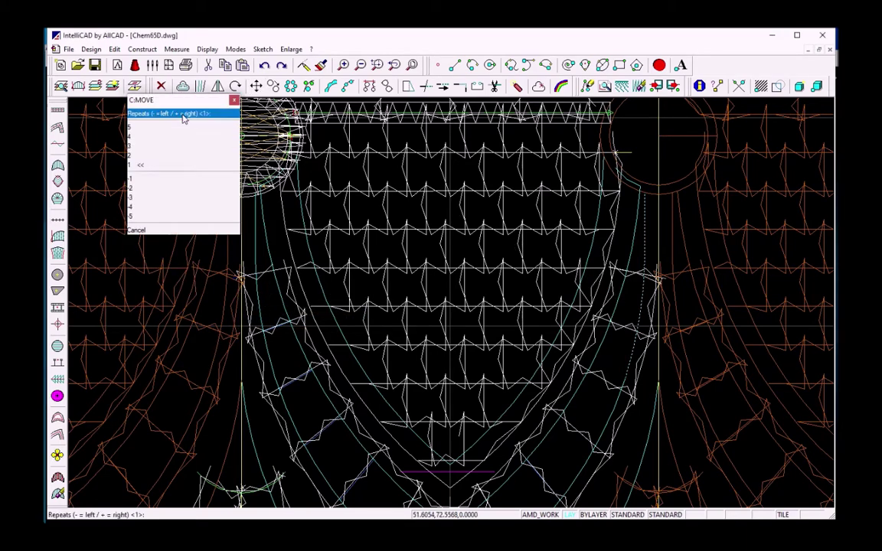
left_click(170, 182)
Step: Start a rotated blattstitch with the curve inside the mesh as first boundary edge and the joined curve around it as second
scroll(335, 238, "down", 3)
mouse_move(354, 274)
left_mouse_down()
mouse_move(360, 218)
mouse_move(366, 236)
left_mouse_up()
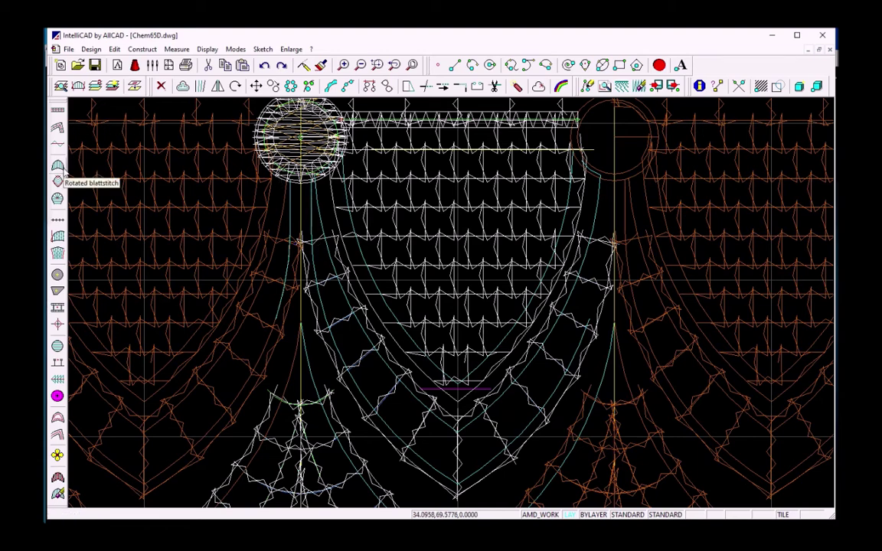
left_click(57, 166)
left_click_drag(342, 298, 317, 289)
scroll(277, 322, "up", 4)
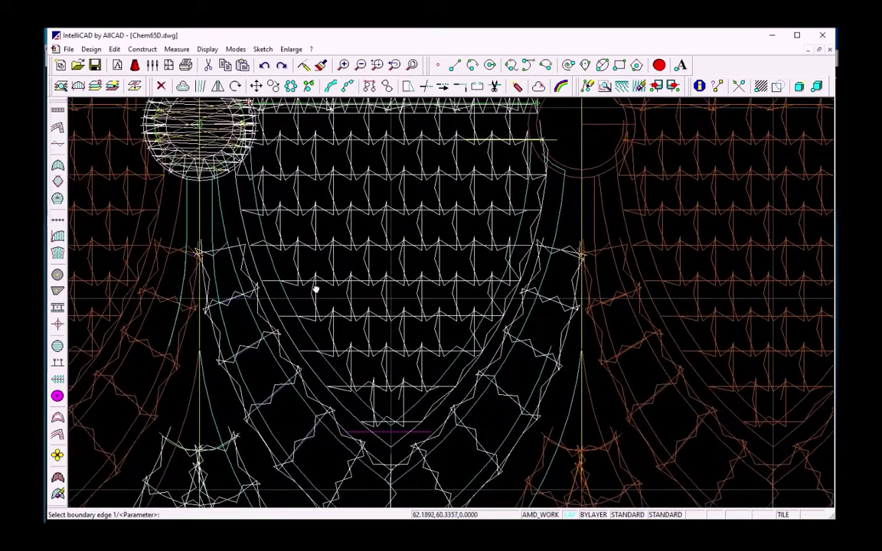
left_click(273, 261)
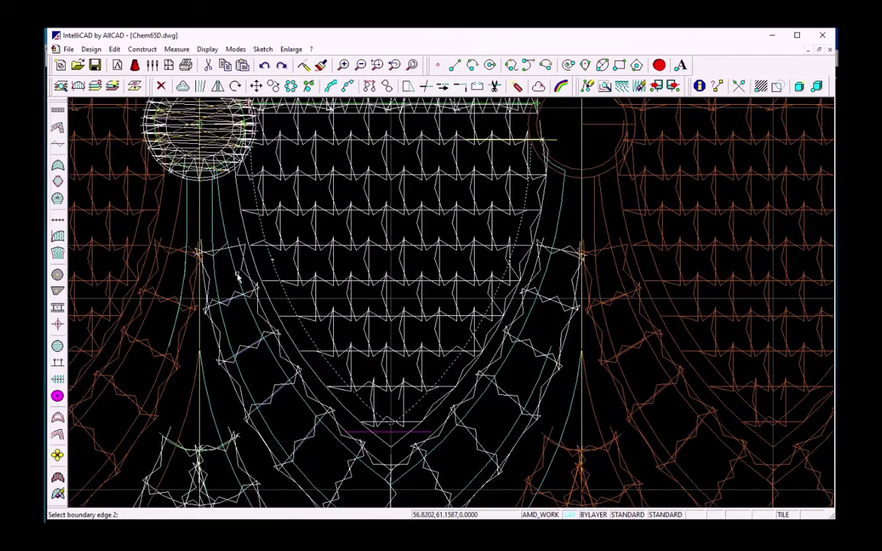
left_click(214, 253)
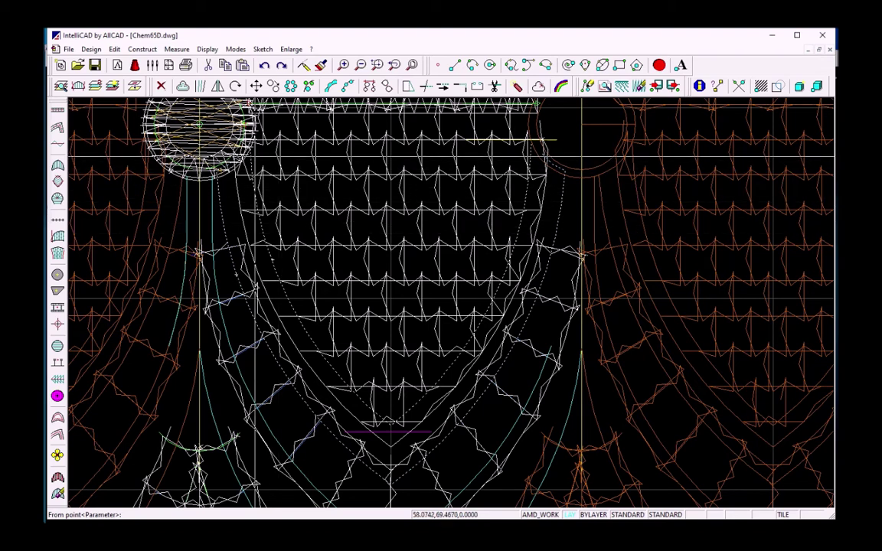
Step: Draw three stitch direction lines across the left half of the band: beside the circle, midway down and near the lower tip
left_click(255, 156)
left_click(216, 141)
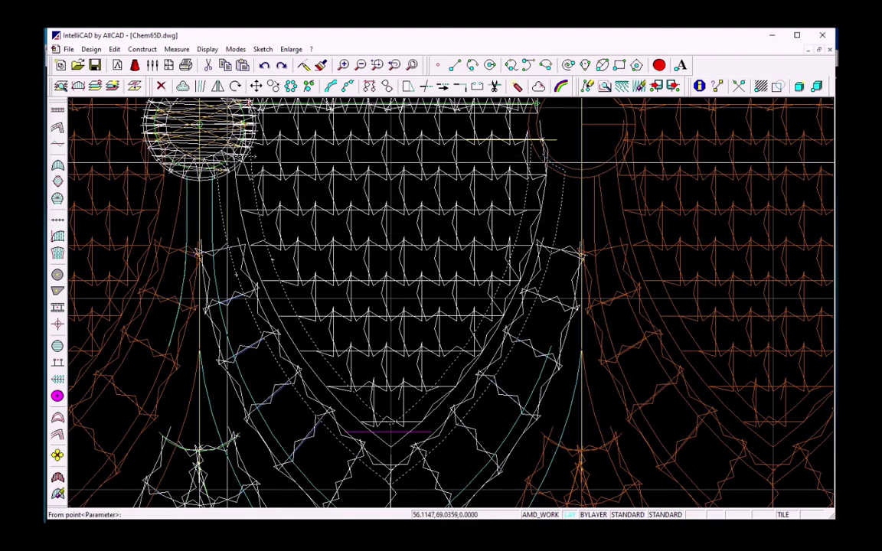
left_click(295, 293)
left_click(239, 318)
left_click(366, 395)
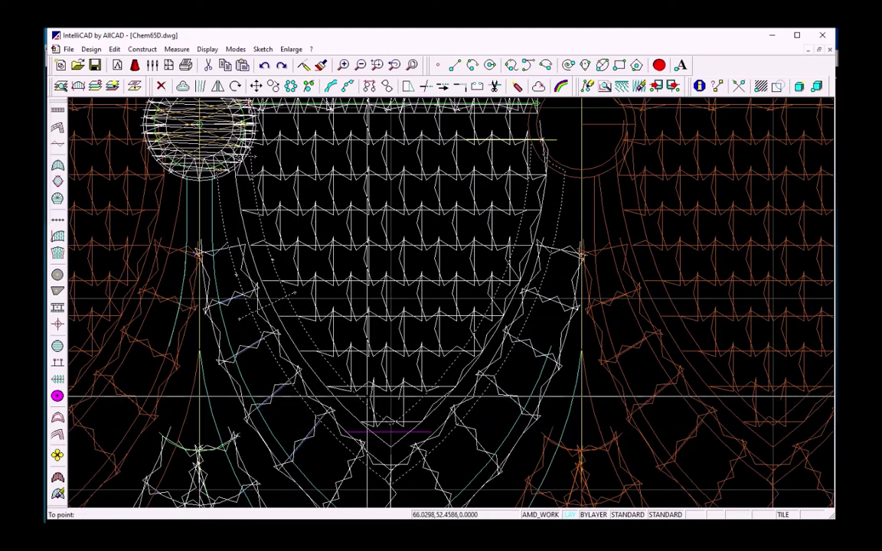
left_click(325, 441)
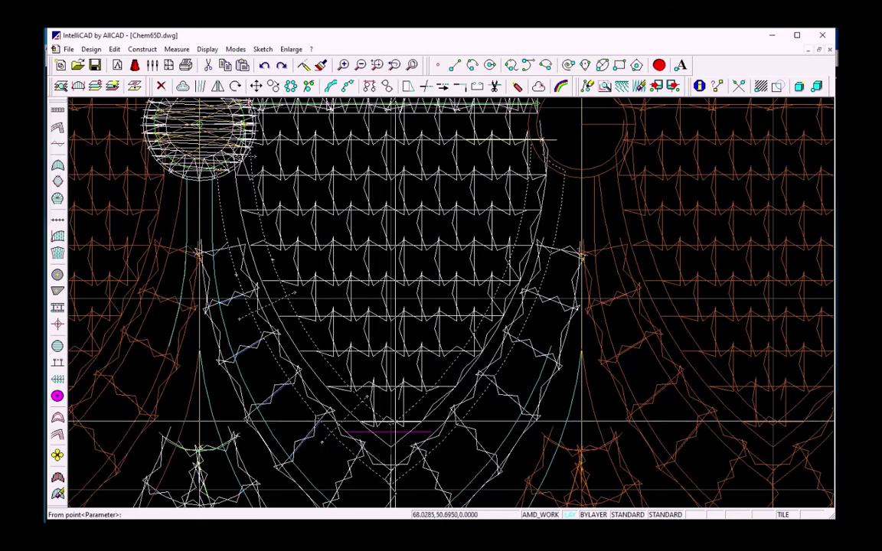
Step: Add direction lines at the band's lower tip and up its right half to the other circle, and build the blattstitch
left_click(391, 414)
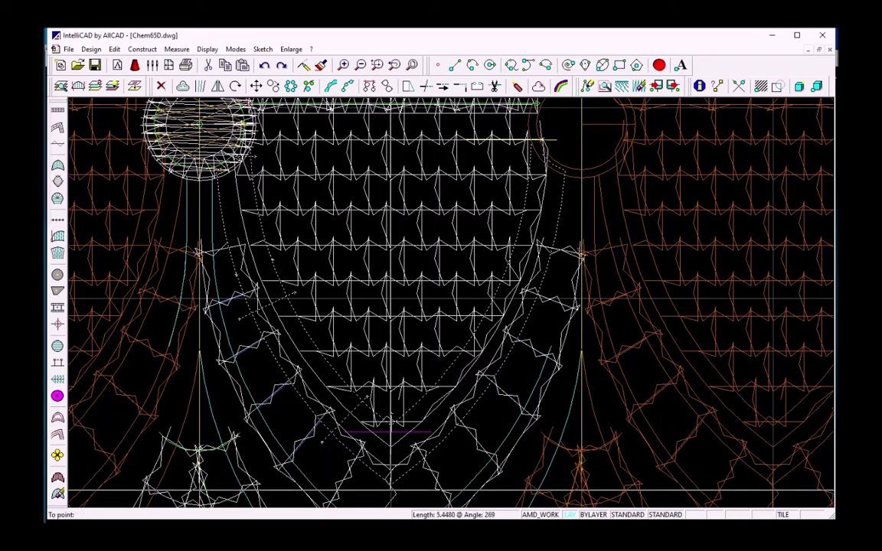
left_click(415, 395)
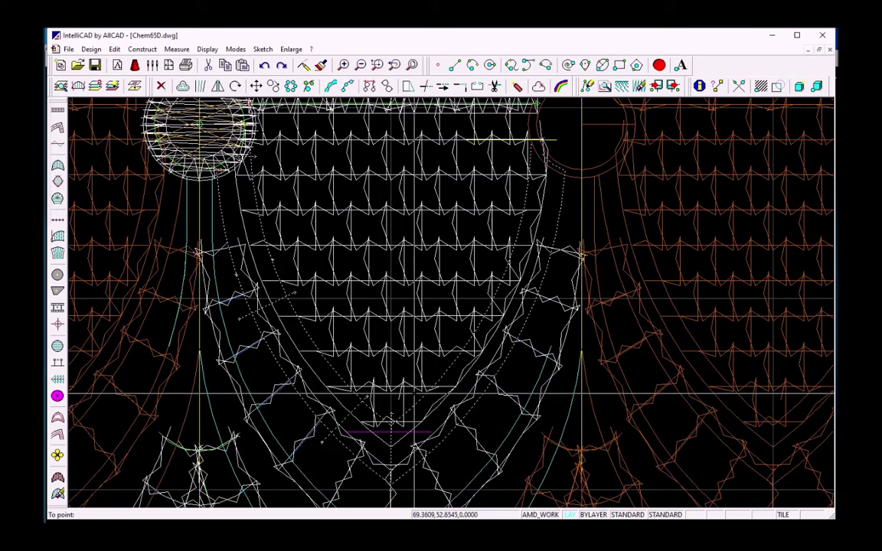
left_click(459, 438)
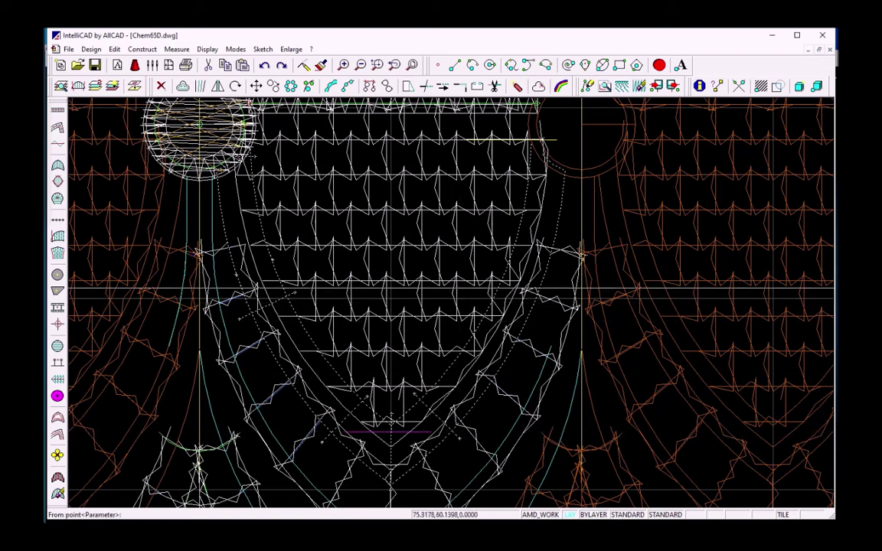
left_click(486, 283)
left_click(540, 310)
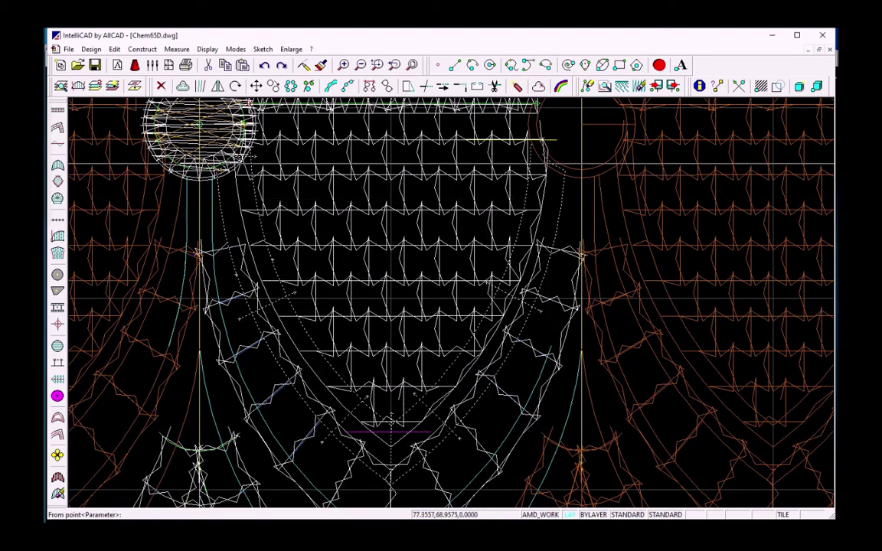
left_click(525, 157)
left_click(558, 156)
key("Escape")
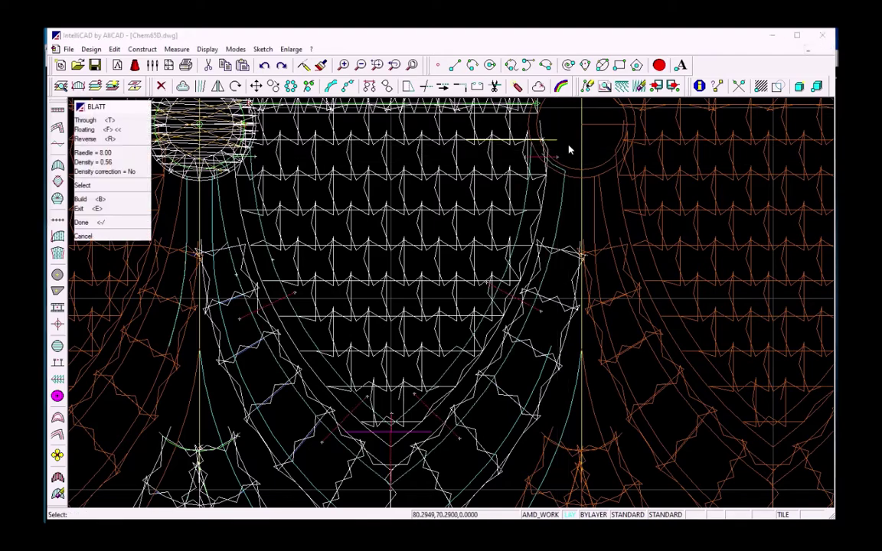
scroll(443, 227, "down", 4)
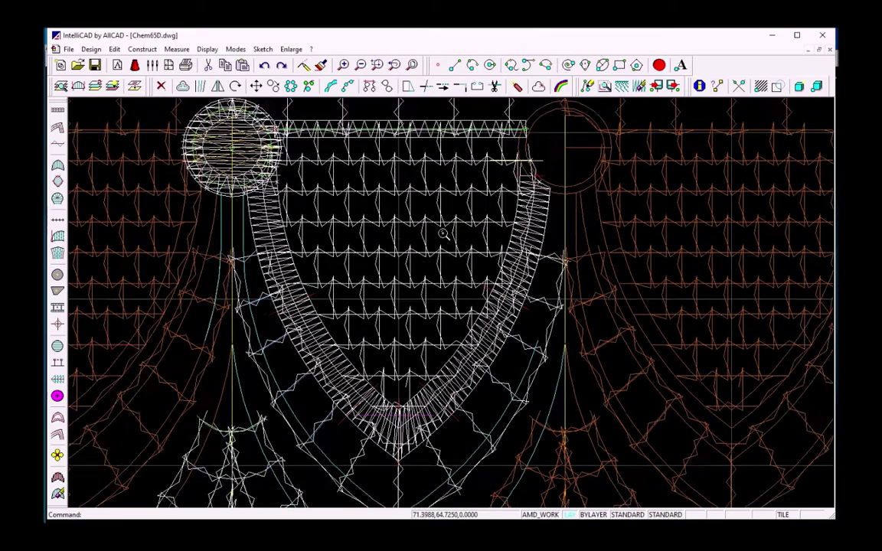
Step: Start a rotated blattstitch between the two outer border curves below the ladder, with the first direction line across their left ends
left_click_drag(402, 290, 430, 200)
scroll(411, 243, "up", 4)
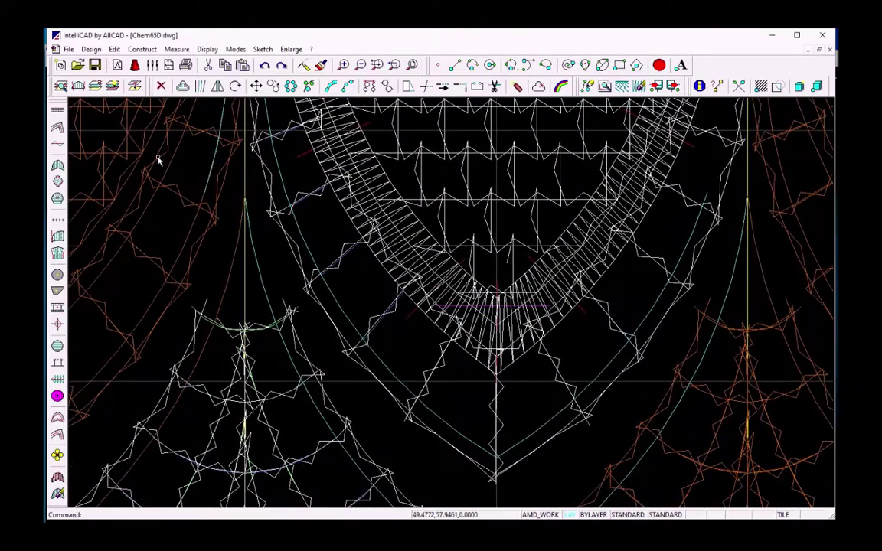
left_click(58, 167)
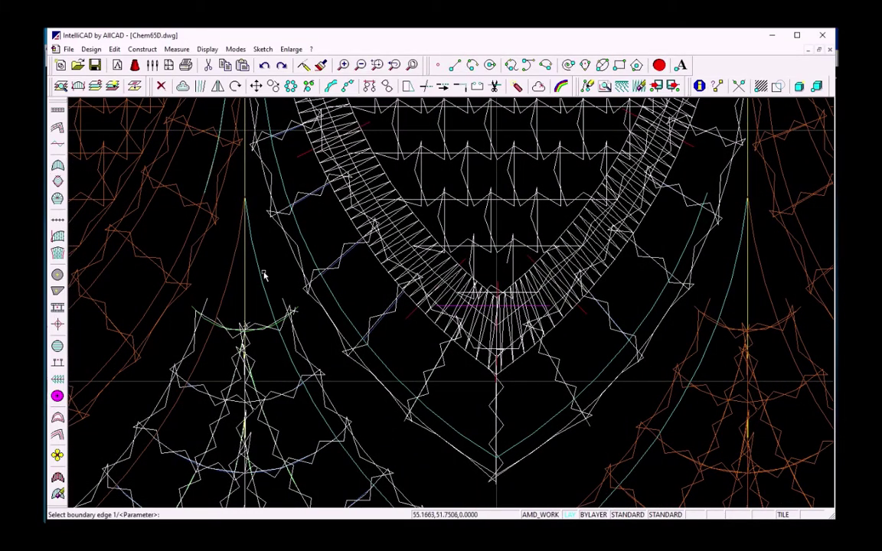
left_click(300, 225)
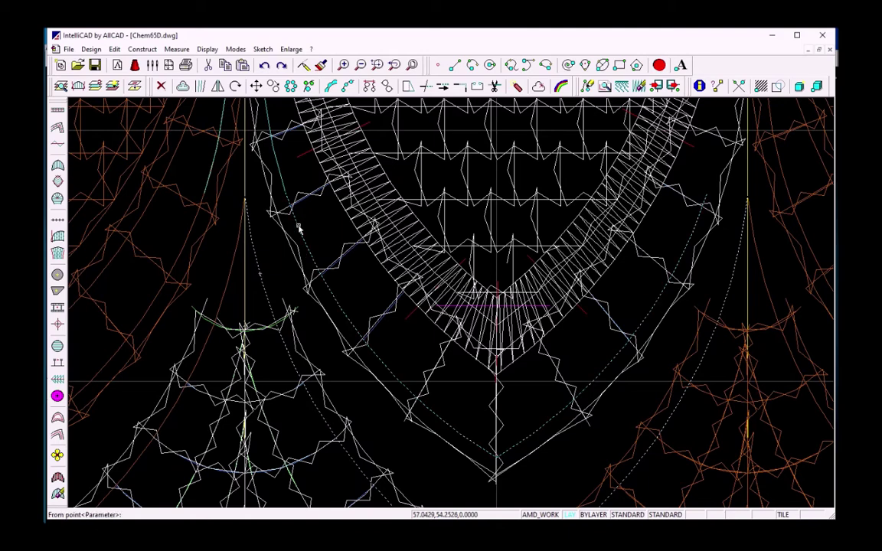
left_click(240, 201)
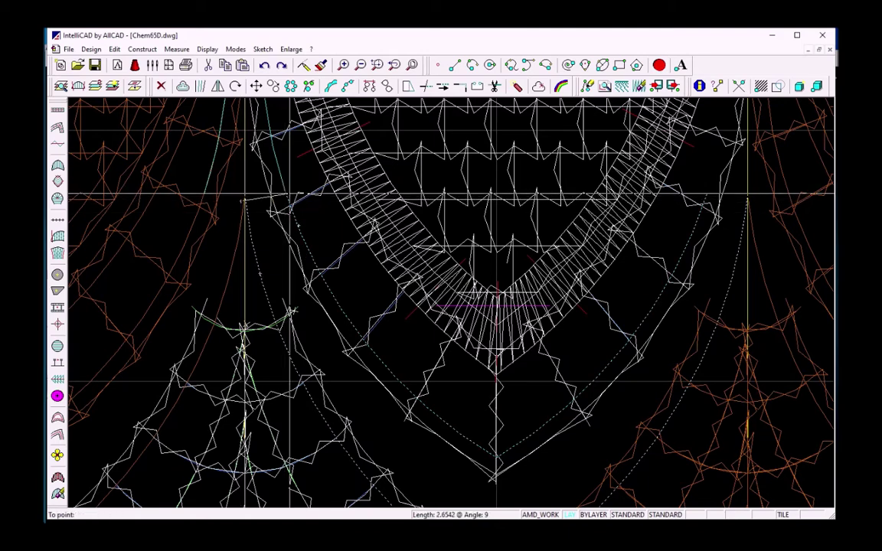
left_click(293, 192)
scroll(495, 375, "down", 2)
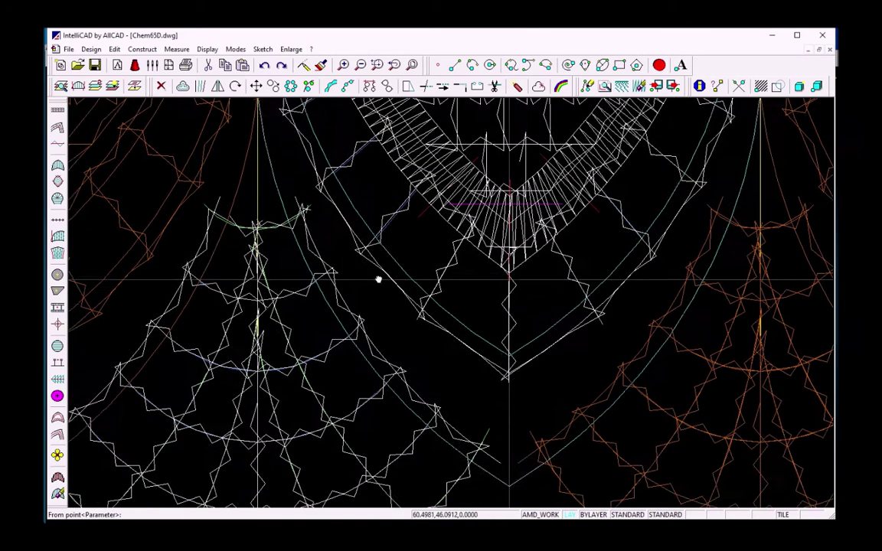
Step: Draw two direction lines across the left half of the outer band and a vertical one through its lower tip
left_click(304, 315)
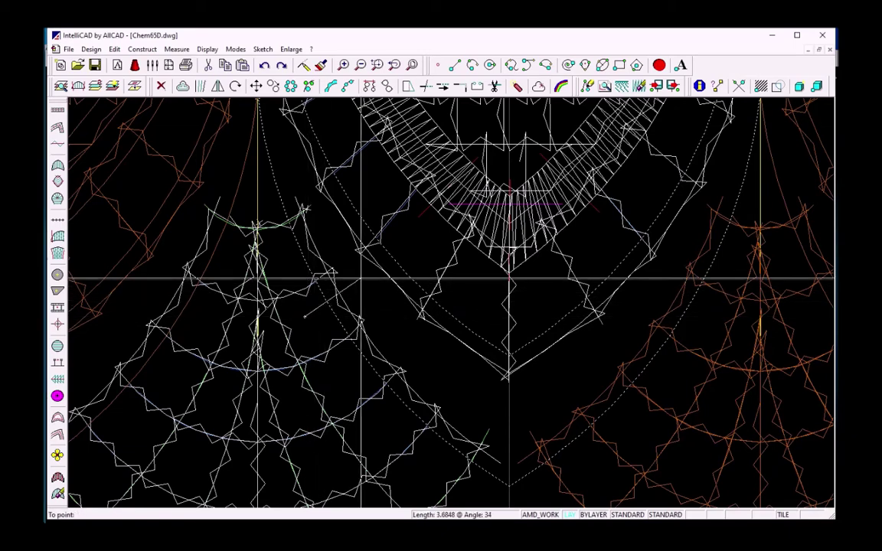
left_click(391, 235)
left_click(429, 406)
left_click(475, 316)
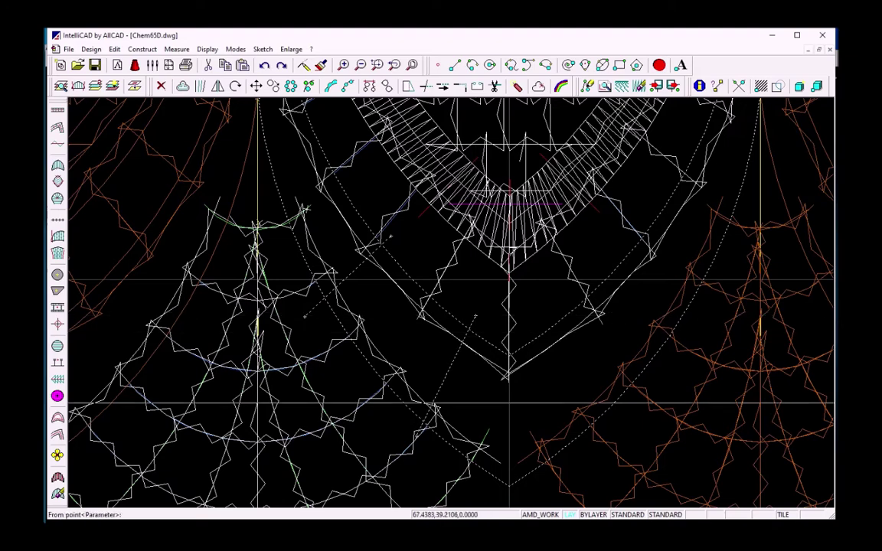
left_click(509, 484)
left_click(509, 342)
Step: Draw direction lines across the outer band's right half, ending at the curves' right ends, and build the blattstitch
left_click(610, 422)
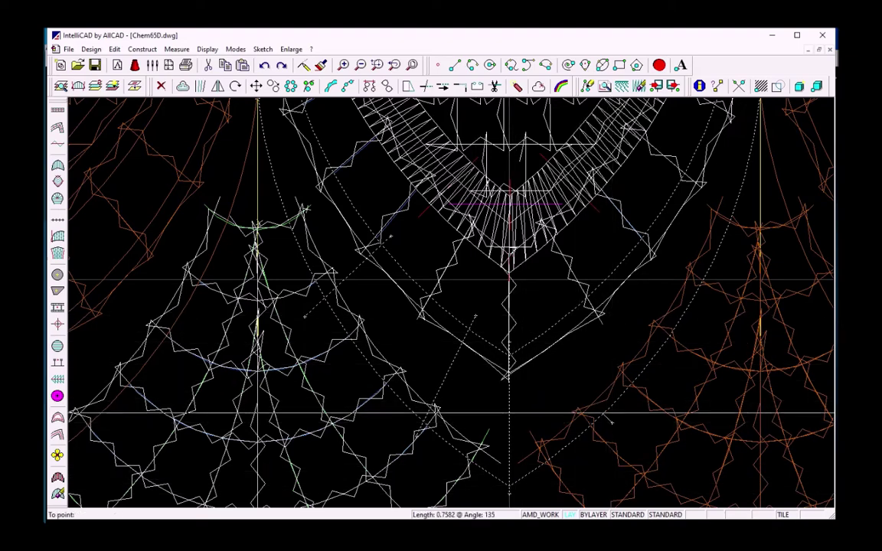
left_click(535, 317)
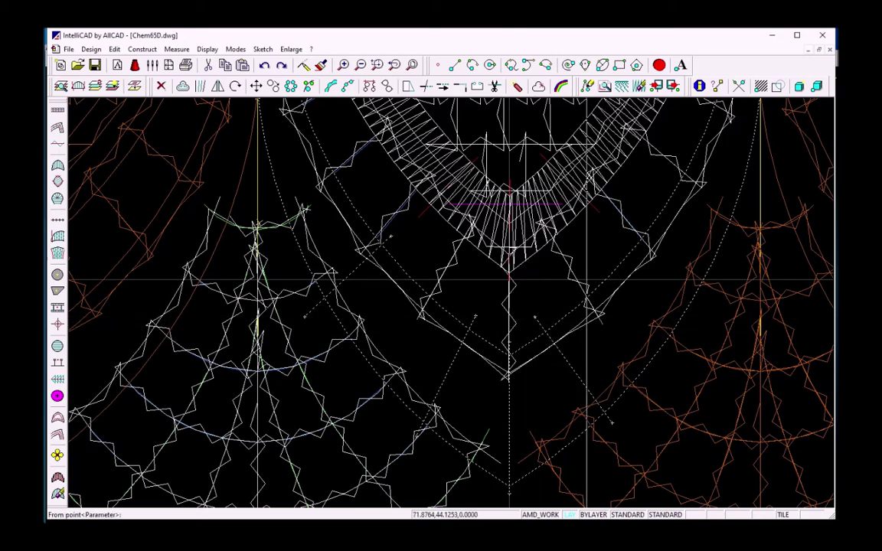
left_click_drag(653, 279, 535, 368)
left_click(616, 339)
left_click(531, 277)
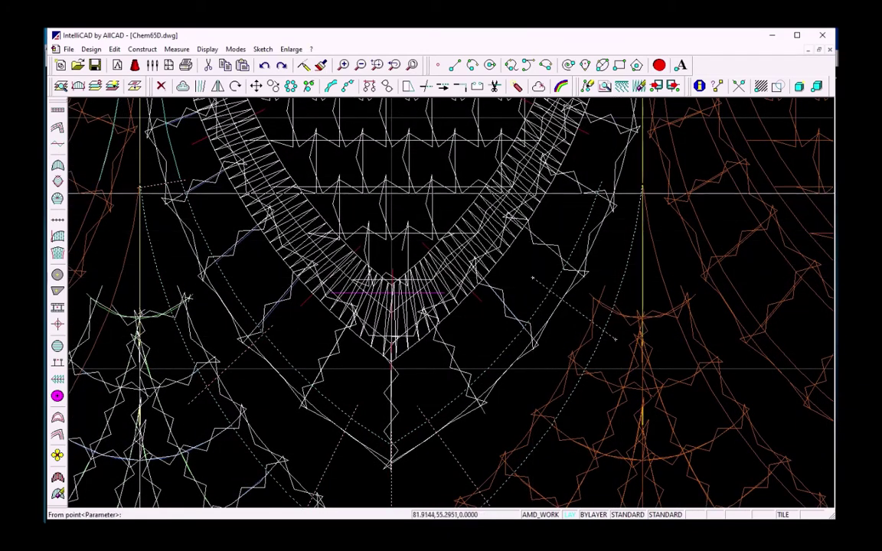
left_click(642, 188)
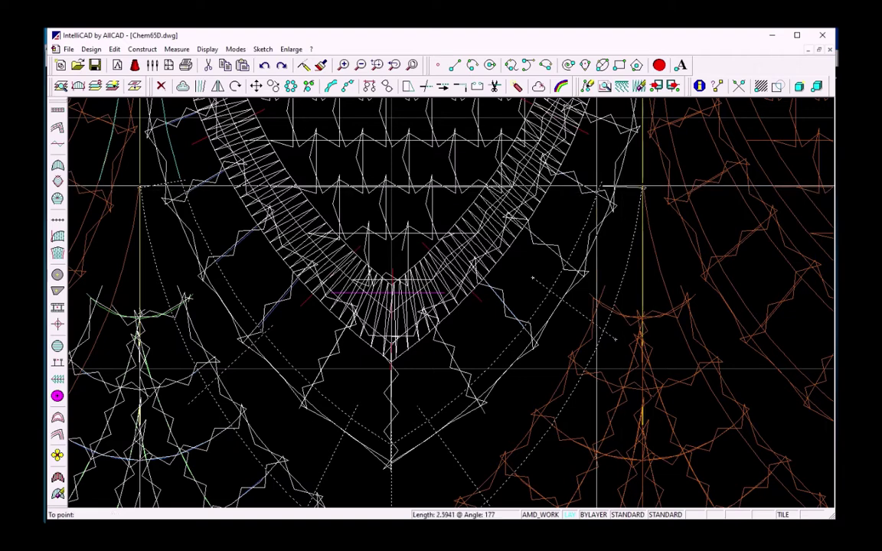
left_click(140, 186)
key("Return")
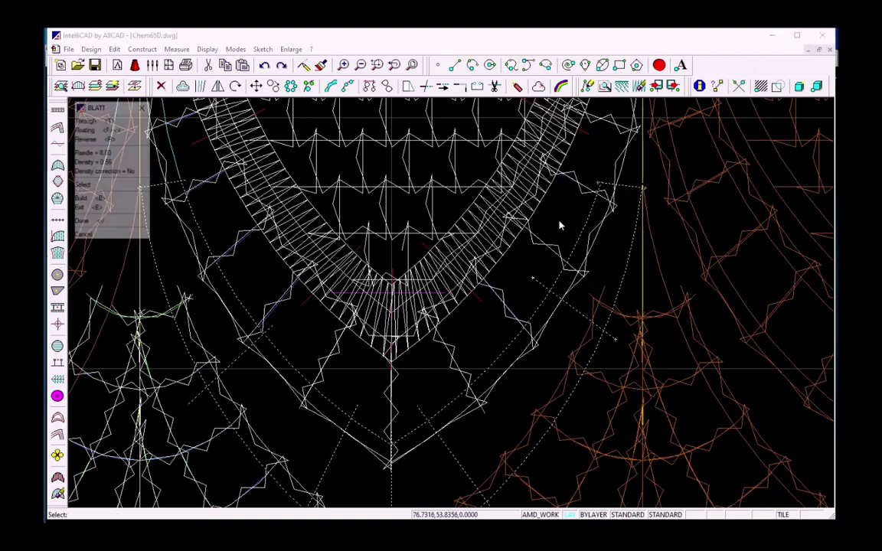
key("Return")
Step: Build a rotated blattstitch between the two short curves below the left circle, with direction lines across their lower and upper ends
mouse_move(386, 222)
left_mouse_down()
mouse_move(383, 243)
mouse_move(439, 308)
mouse_move(500, 355)
mouse_move(487, 316)
left_mouse_up()
scroll(487, 315, "up", 3)
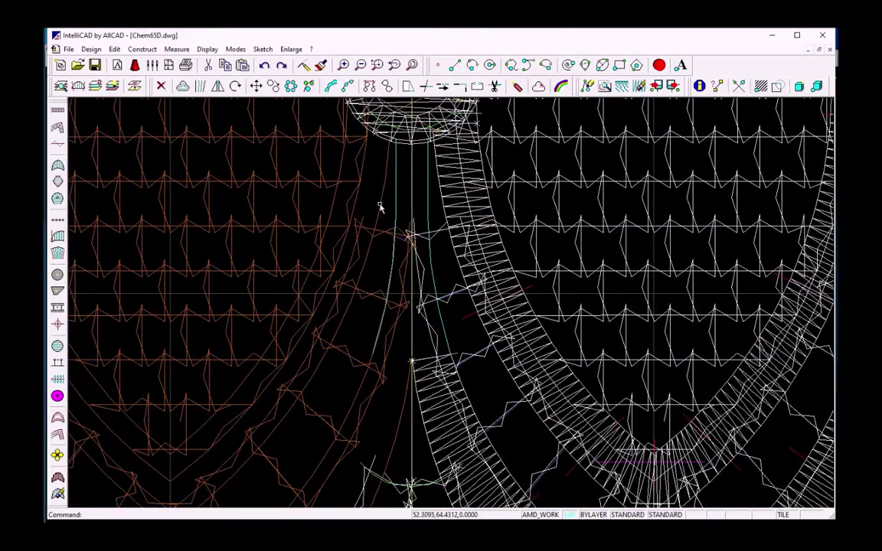
left_click(59, 165)
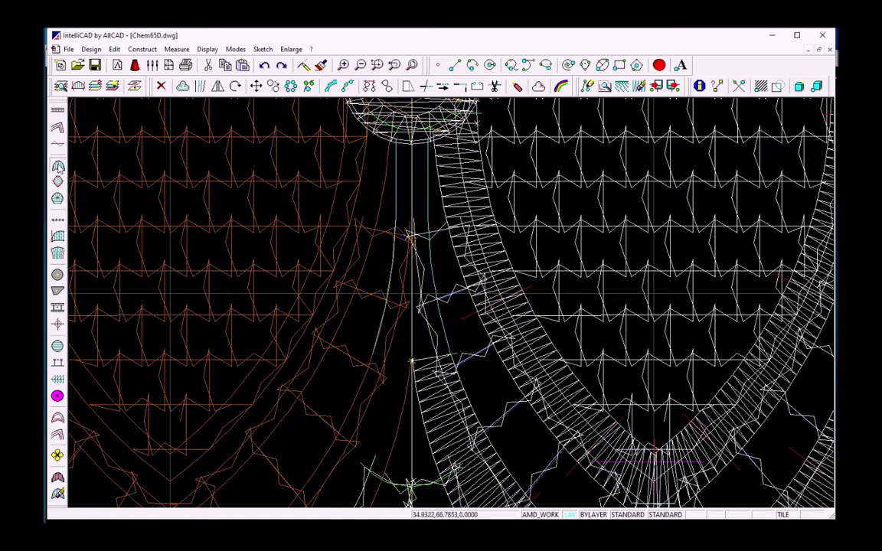
left_click(438, 315)
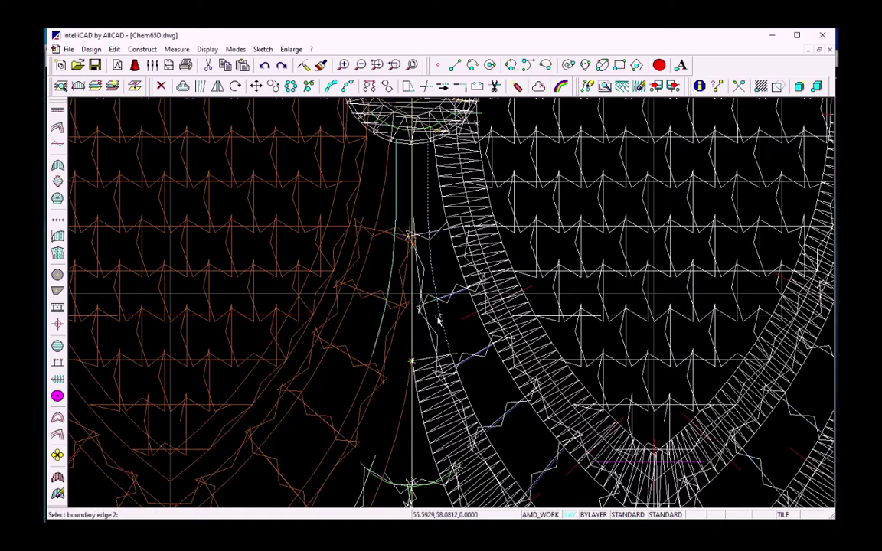
left_click(376, 340)
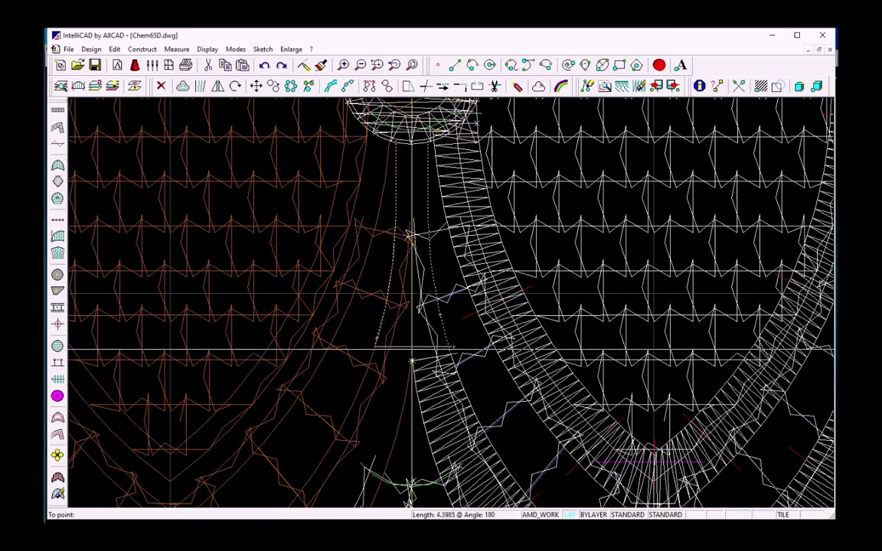
left_click(366, 348)
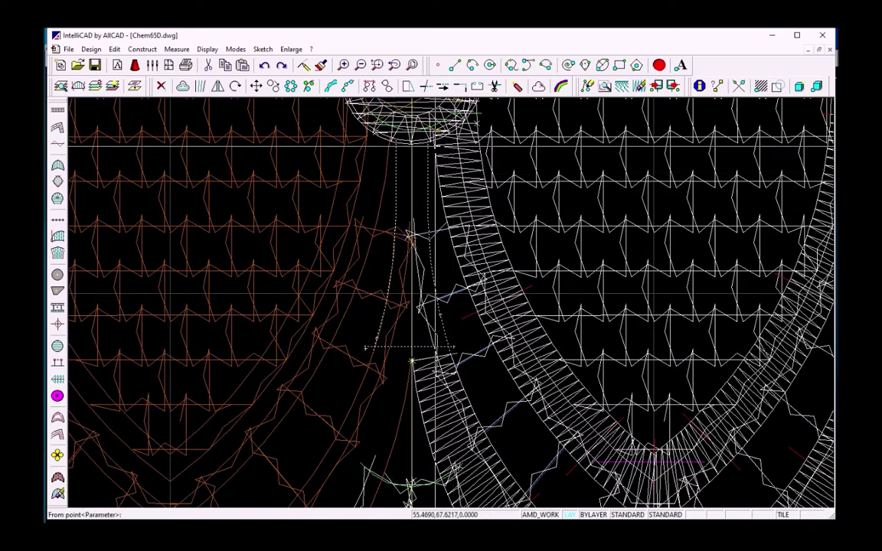
left_click(388, 153)
key("Return")
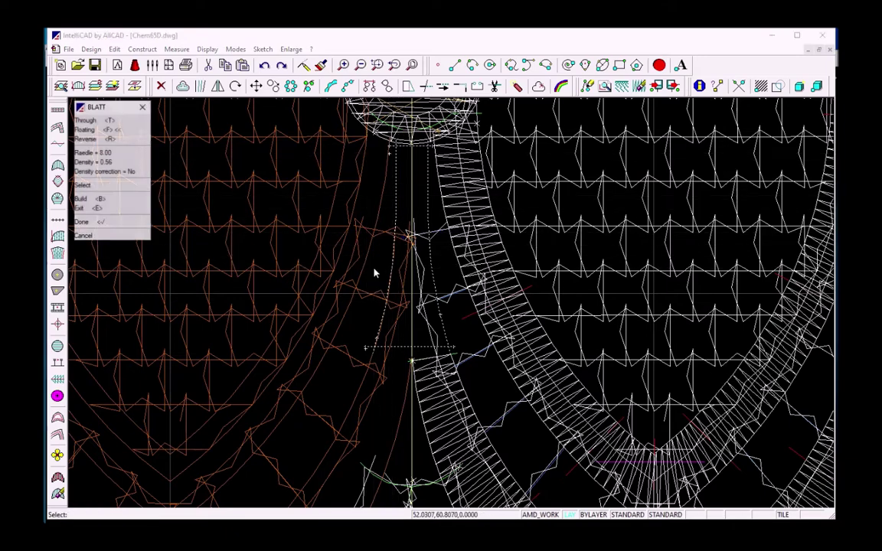
key("Return")
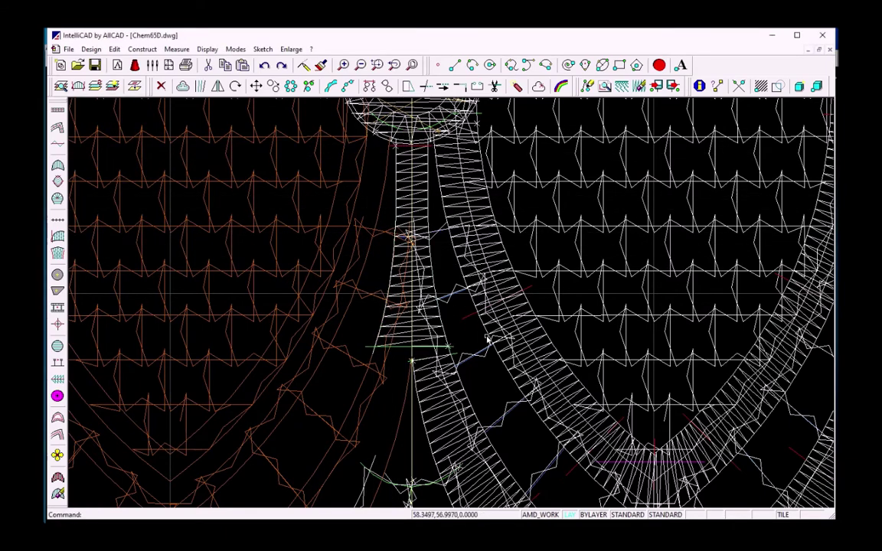
Step: Draw a vertical line from the outer curve's upper left endpoint up into the middle of the new stem stitches
scroll(487, 331, "up", 5)
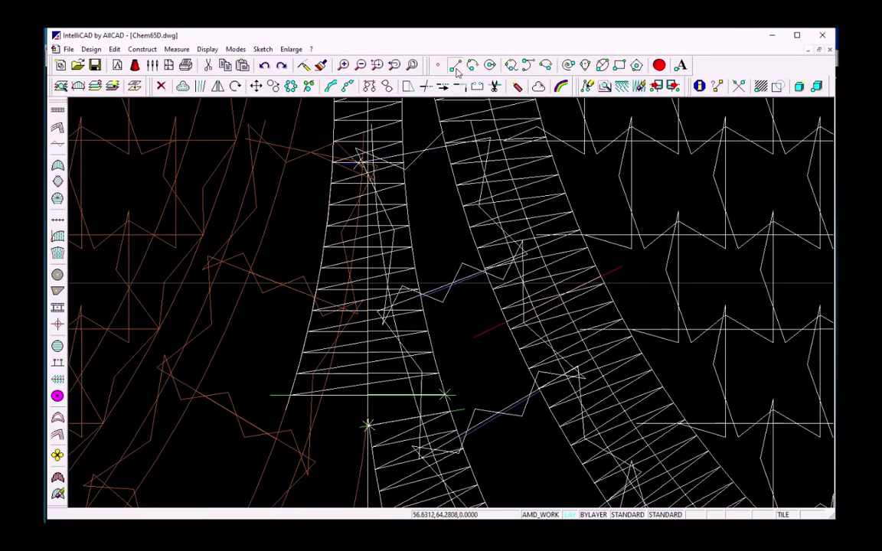
left_click(454, 66)
left_click(368, 425)
left_click(368, 329)
key("Return")
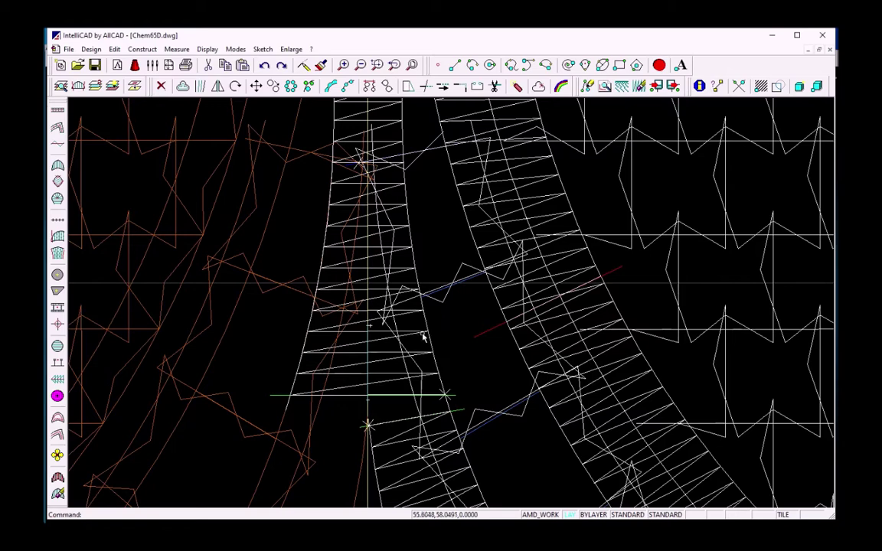
Step: Define the stem blattstitch's pattern by intersection lines, using the vertical line through the stem's middle as the intersection line
left_click(417, 334)
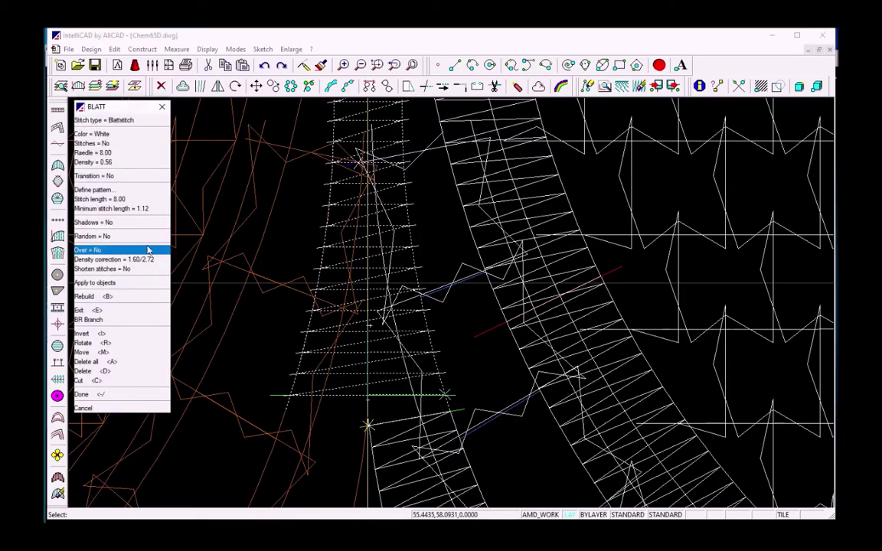
left_click(93, 189)
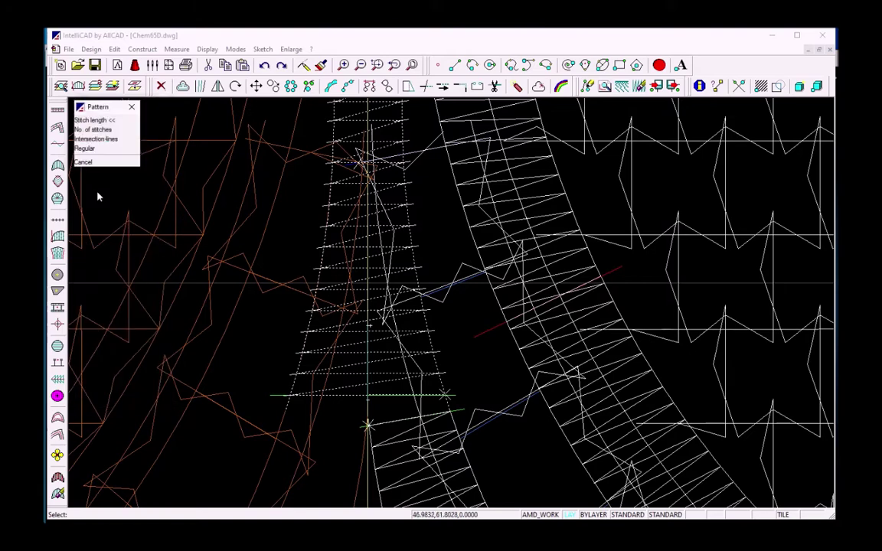
left_click(96, 137)
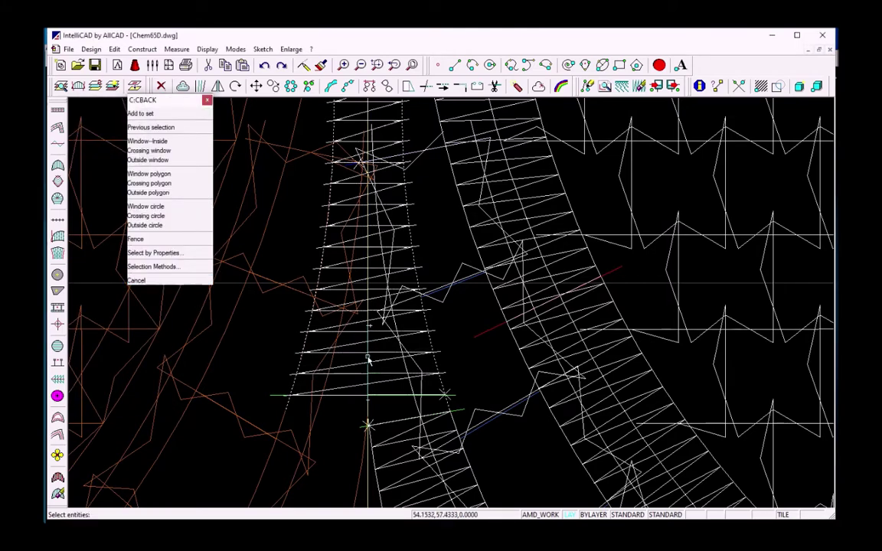
left_click(367, 359)
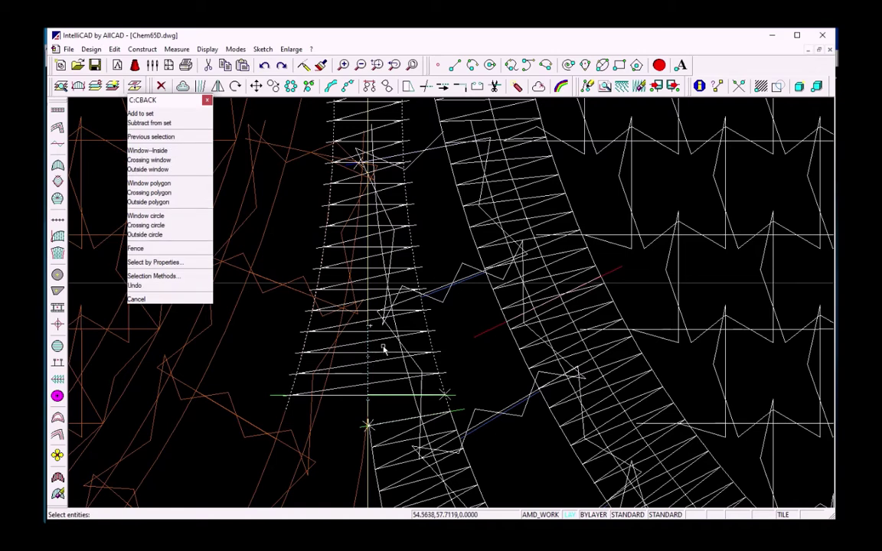
right_click(384, 350)
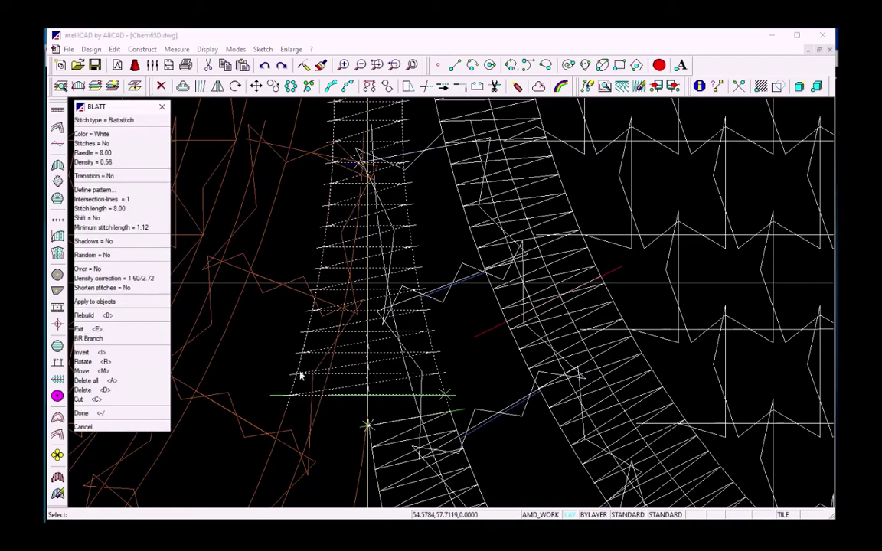
left_click(131, 416)
left_click(413, 373)
left_click_drag(468, 341, 468, 361)
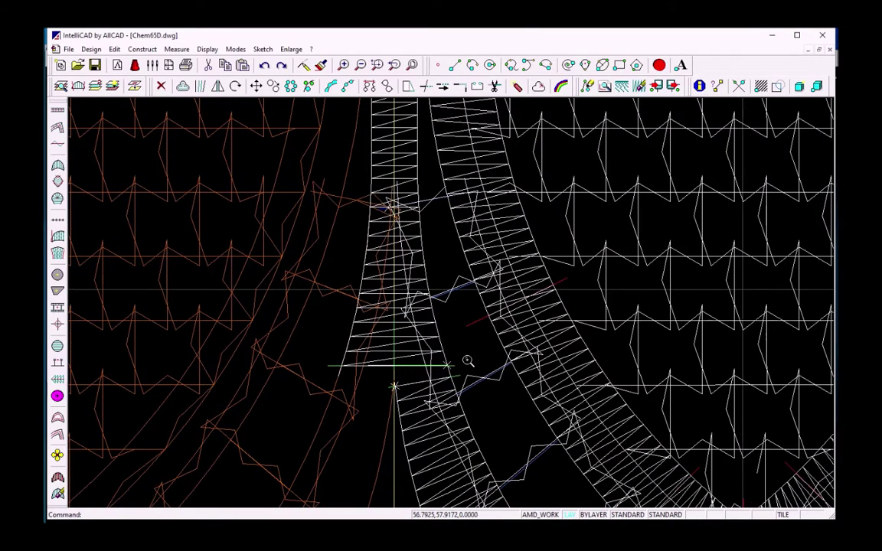
Step: Move the horizontal direction line at the stem's lower end slightly downward by its midpoint
scroll(467, 360, "up", 4)
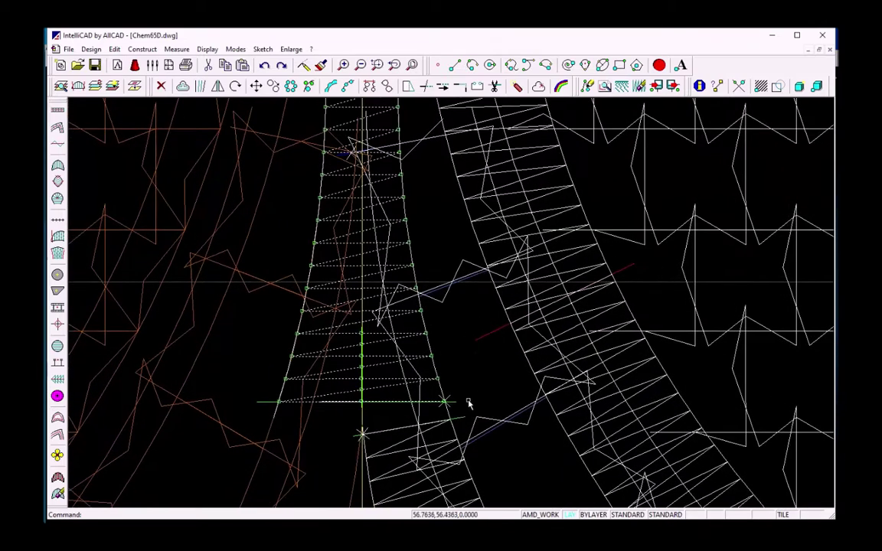
key("Escape")
left_click(453, 401)
left_click(356, 402)
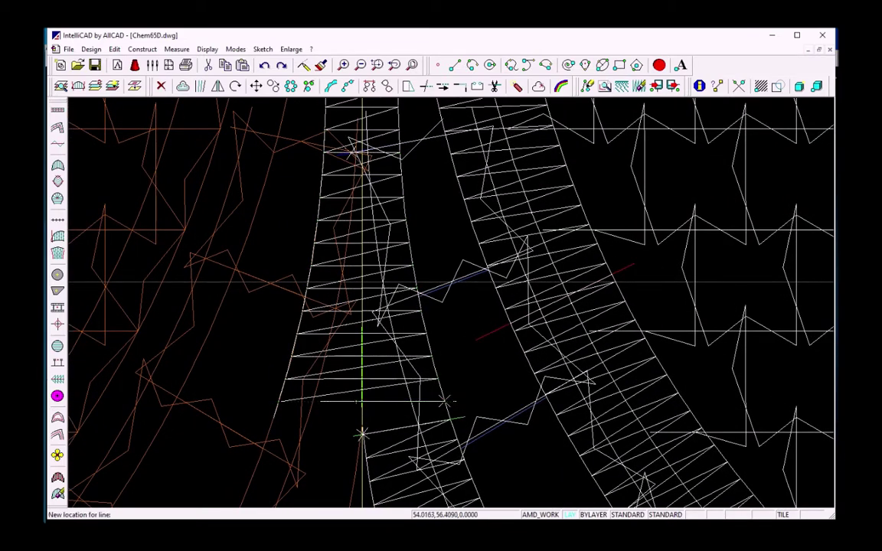
left_click(363, 434)
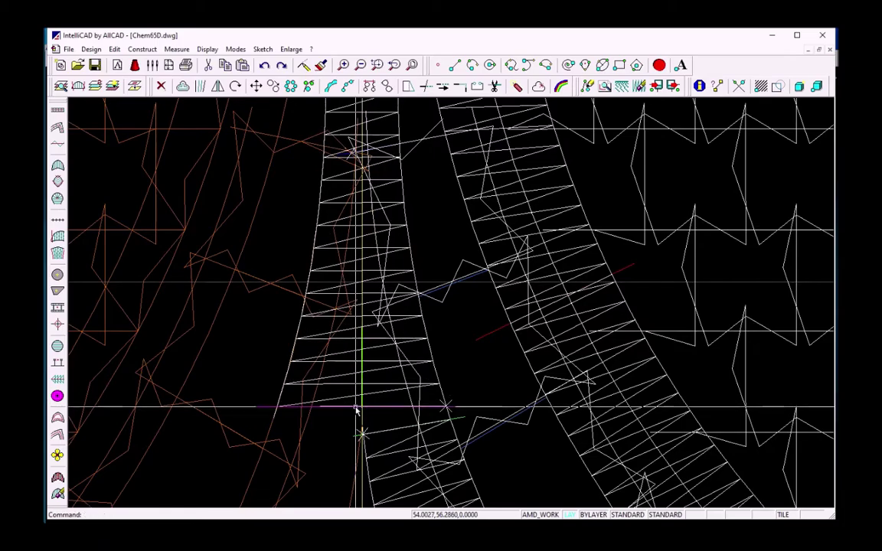
Step: Add a Chemical 1 underlay in color 42, with offset 0.40 and two layers, beneath the inner V-shaped band's blattstitch
scroll(484, 285, "down", 3)
scroll(490, 343, "down", 4)
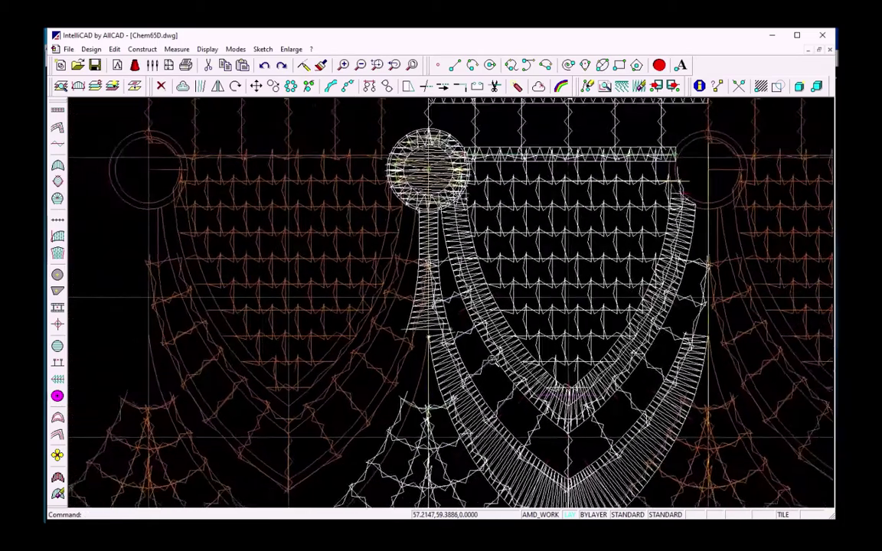
left_click_drag(532, 361, 418, 334)
scroll(417, 334, "down", 1)
scroll(443, 338, "down", 1)
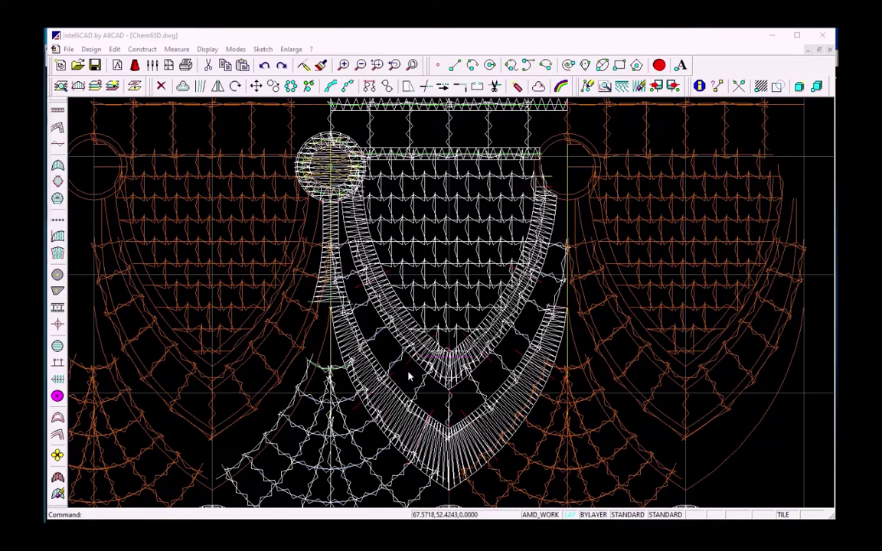
scroll(417, 376, "up", 4)
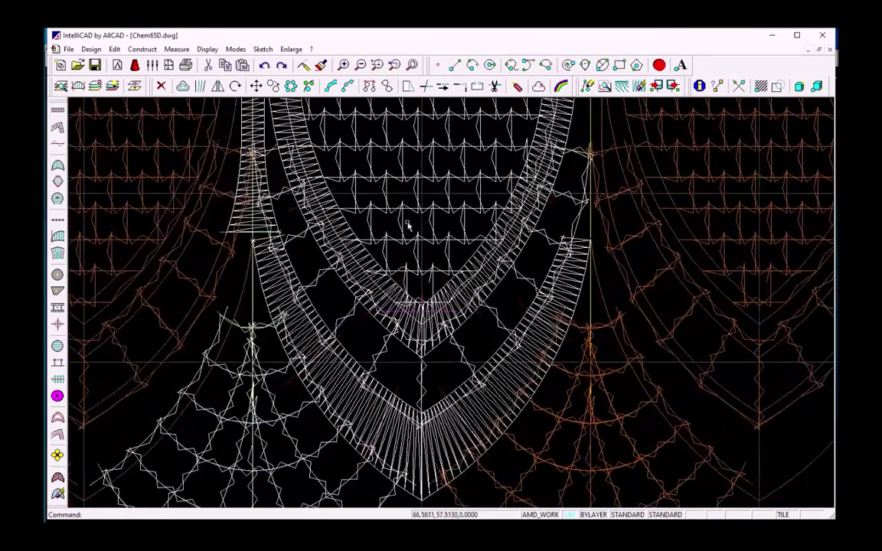
mouse_move(408, 218)
left_mouse_down()
mouse_move(475, 344)
mouse_move(456, 282)
left_mouse_up()
scroll(473, 321, "up", 3)
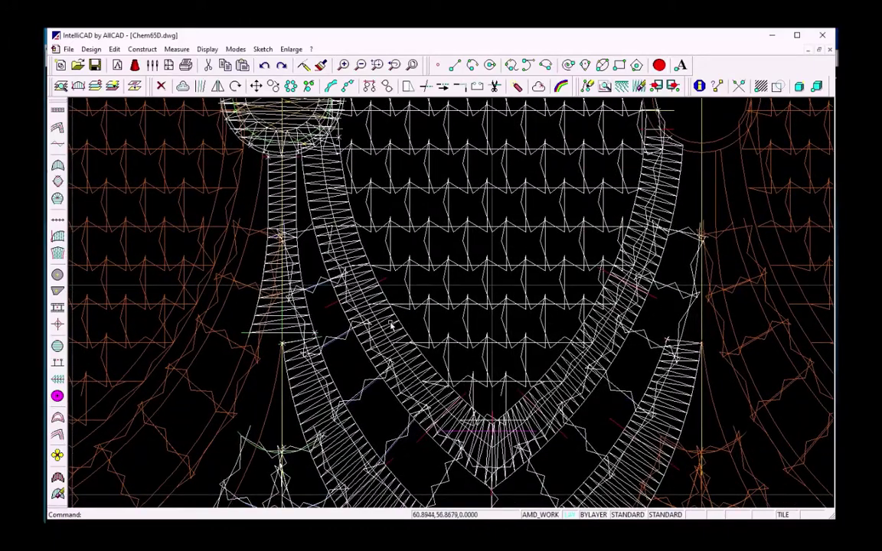
left_click(57, 379)
key("Return")
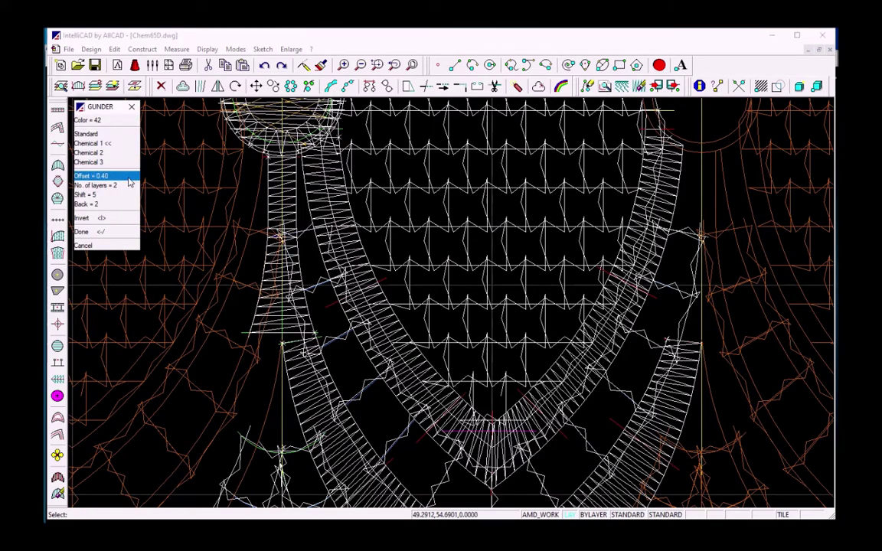
left_click(124, 236)
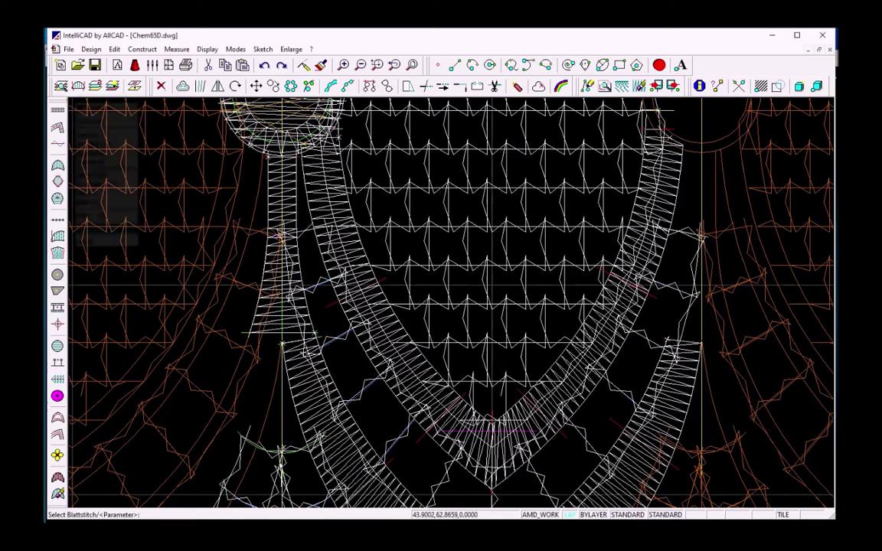
left_click(393, 334)
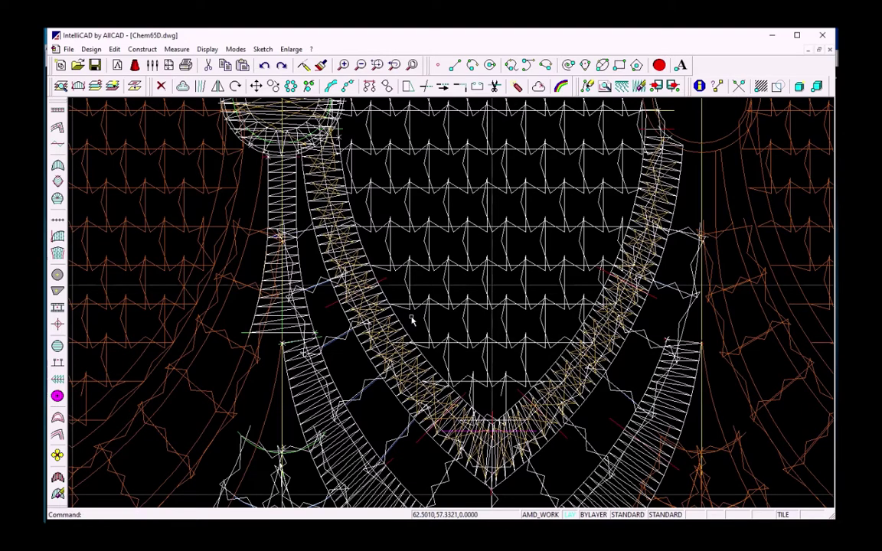
Step: Apply the same underlay to the outer band's blattstitch and to the stem below the left circle
right_click(412, 320)
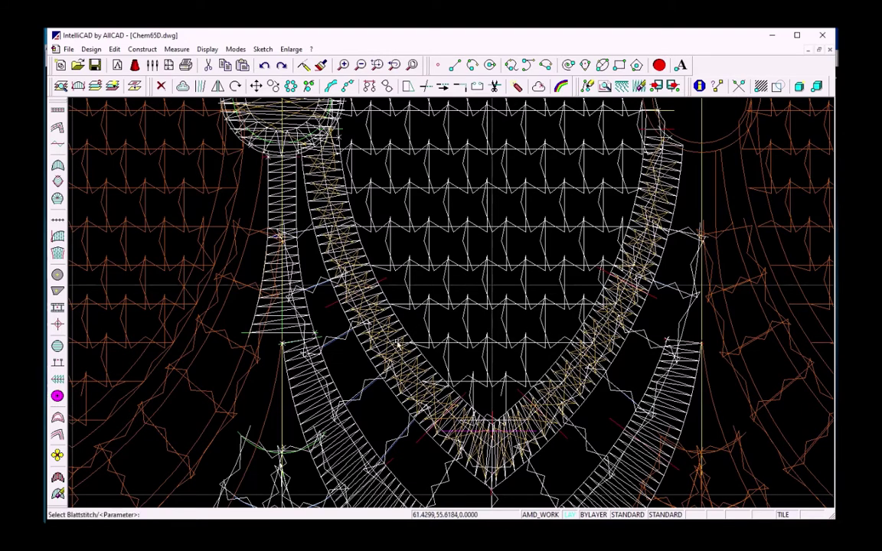
left_click(315, 411)
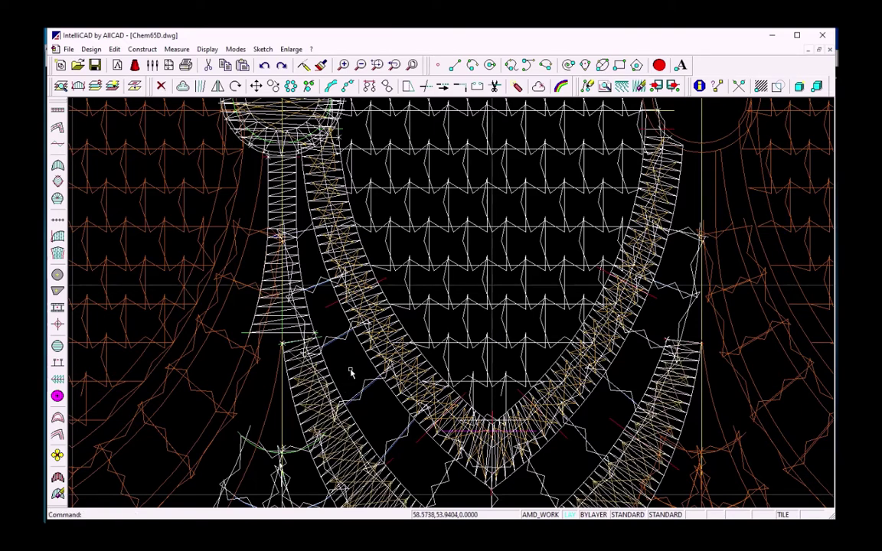
key("Return")
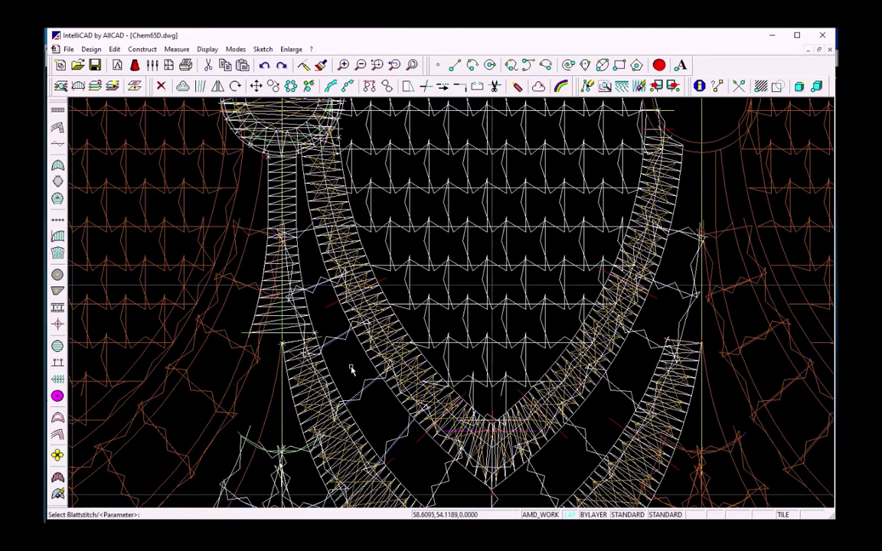
left_click(274, 313)
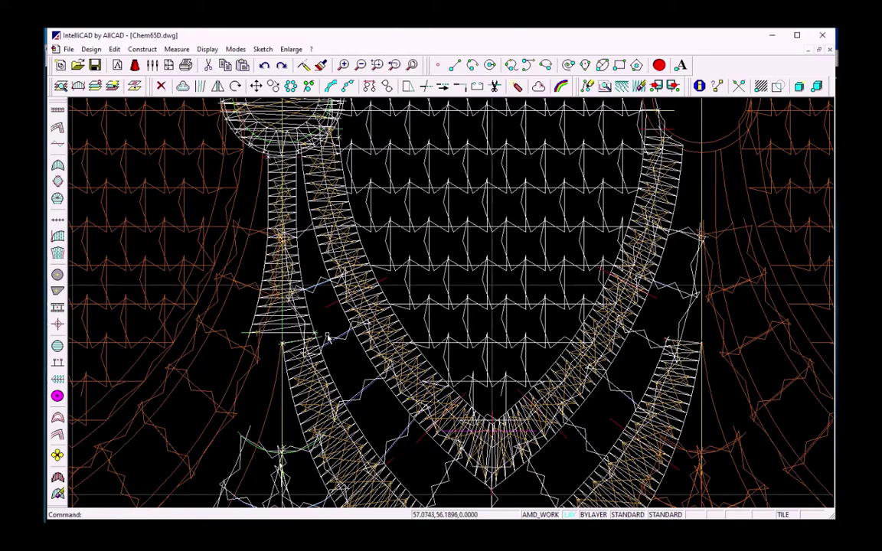
Step: Regenerate the repeat copies on both sides of the motif with the 1 Repeat option
scroll(327, 337, "down", 5)
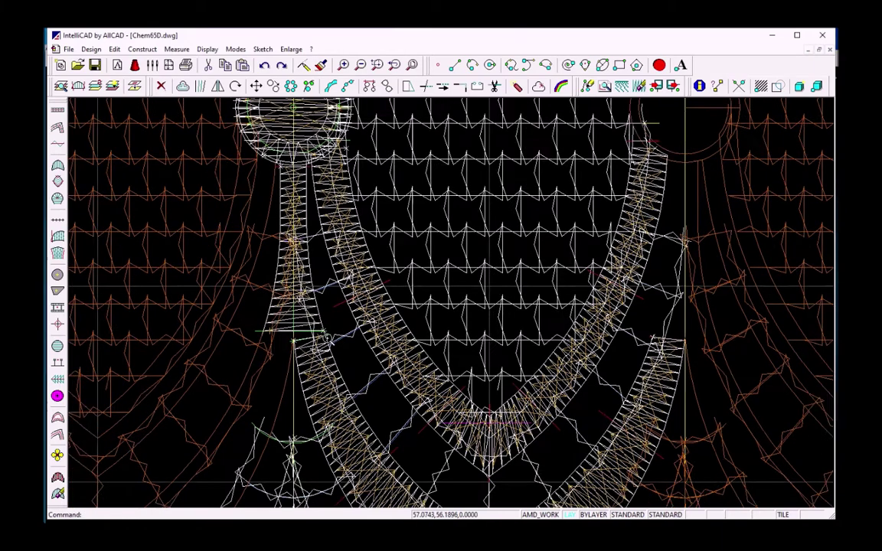
scroll(329, 367, "down", 3)
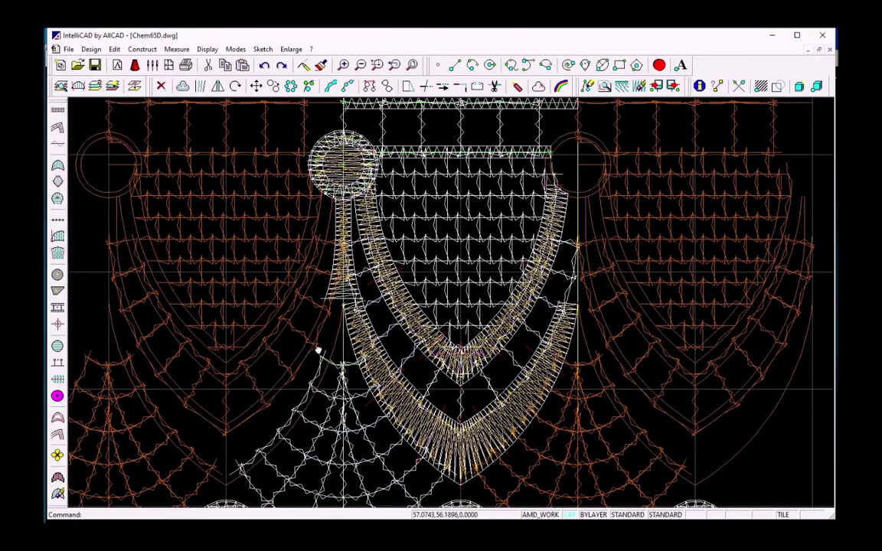
left_click_drag(317, 350, 331, 371)
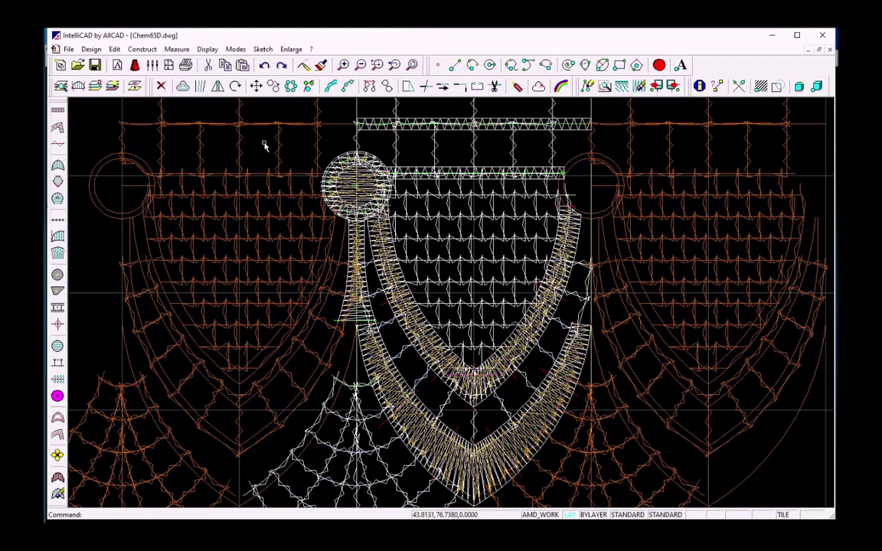
left_click(369, 86)
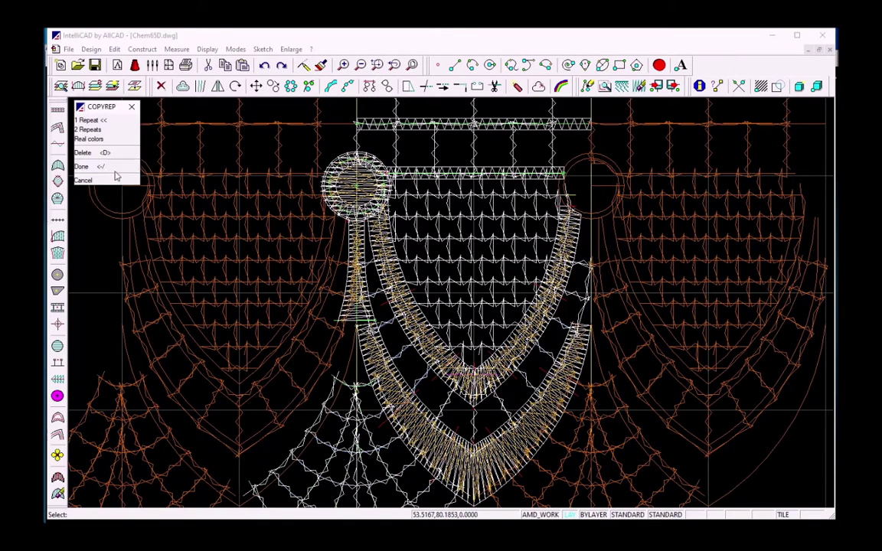
left_click(124, 170)
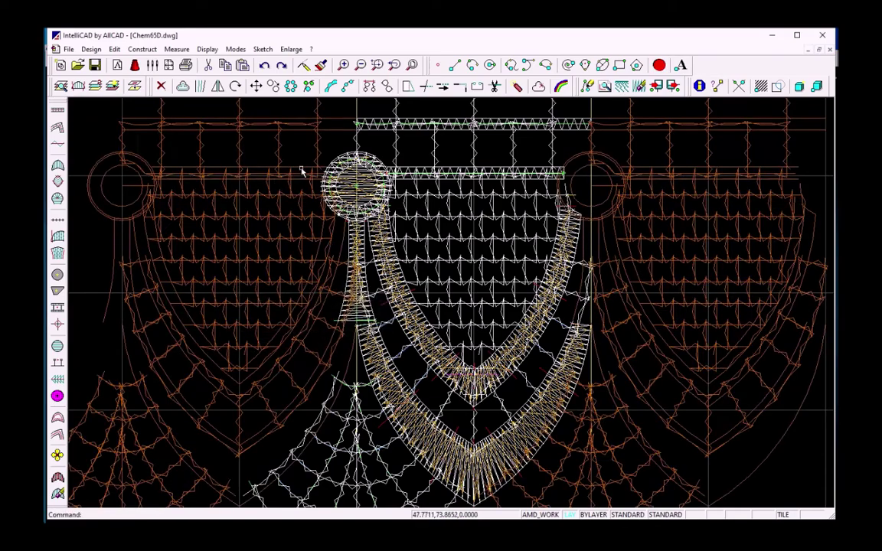
Step: Start a white two-layer wiggle stitch, width 0.80, drawing a vertical guide line from the stem's lower end to the fan's top
scroll(301, 170, "down", 4)
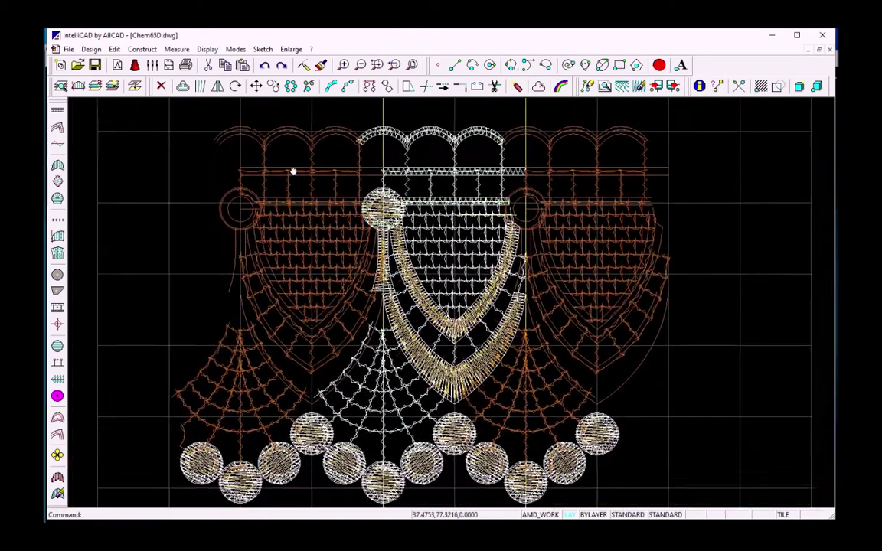
mouse_move(314, 230)
left_mouse_down()
mouse_move(309, 206)
mouse_move(322, 224)
mouse_move(329, 209)
mouse_move(310, 232)
left_mouse_up()
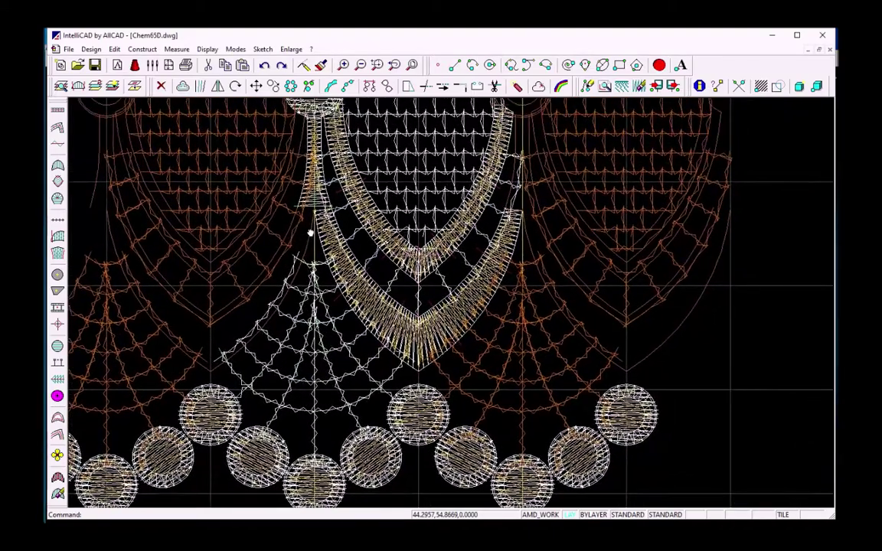
left_click_drag(288, 224, 269, 237)
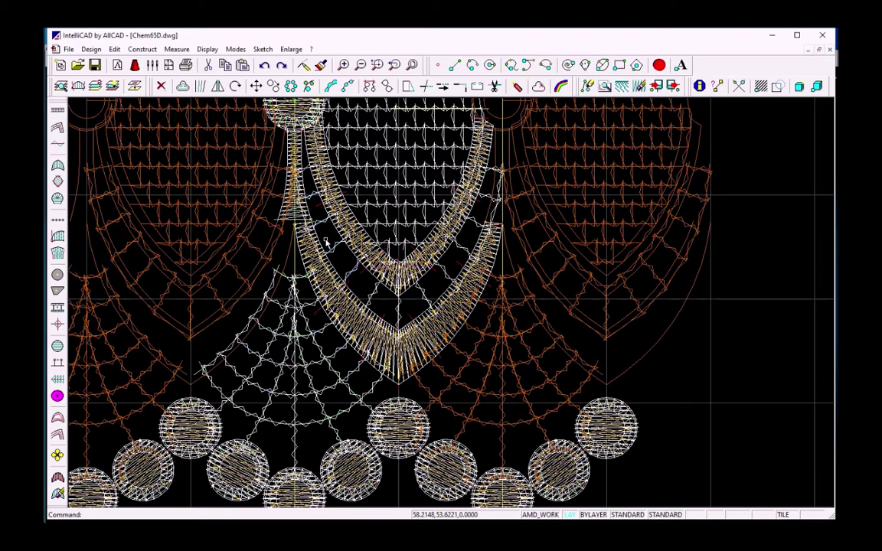
mouse_move(309, 232)
left_mouse_down()
mouse_move(336, 239)
mouse_move(338, 254)
left_mouse_up()
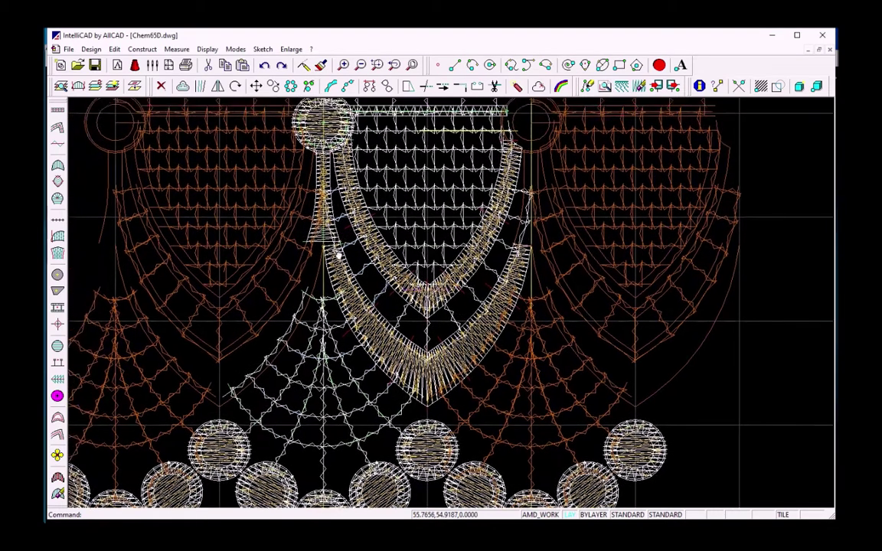
left_click(58, 146)
right_click(168, 179)
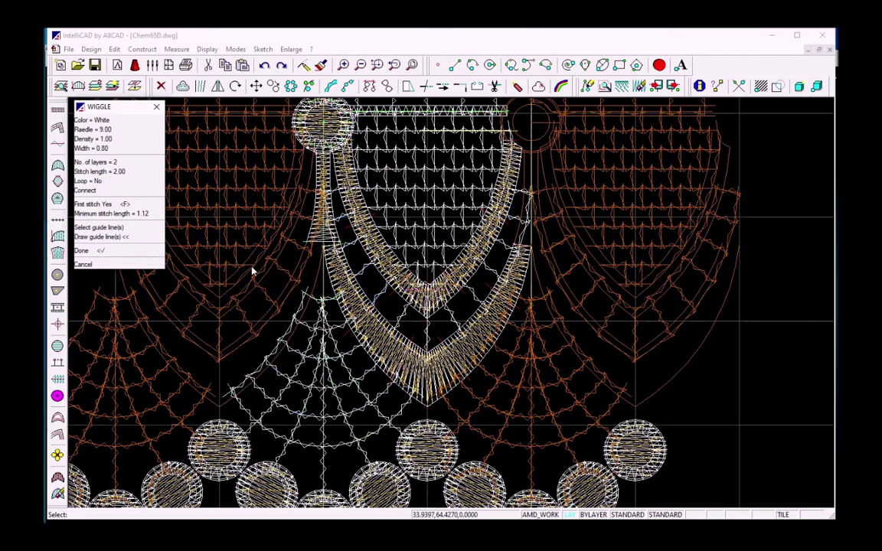
left_click(131, 251)
left_click_drag(259, 278, 271, 264)
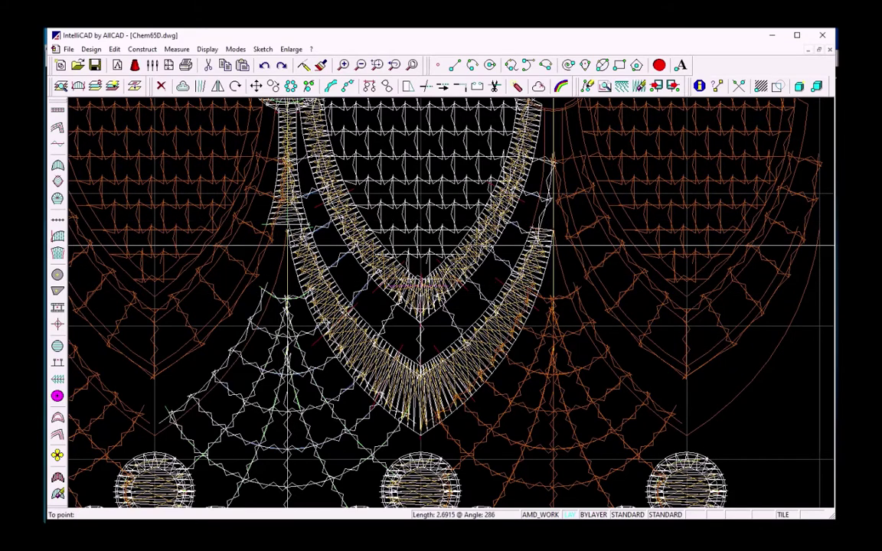
left_click(287, 308)
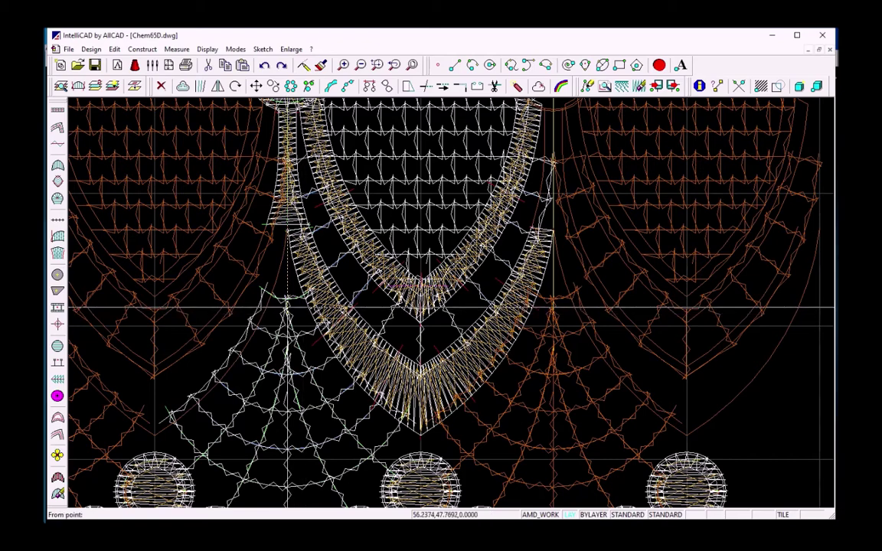
Step: Draw a second vertical guide line from the outer band's lower tip into the circle below and build the wiggle stitches
left_click_drag(402, 446, 404, 316)
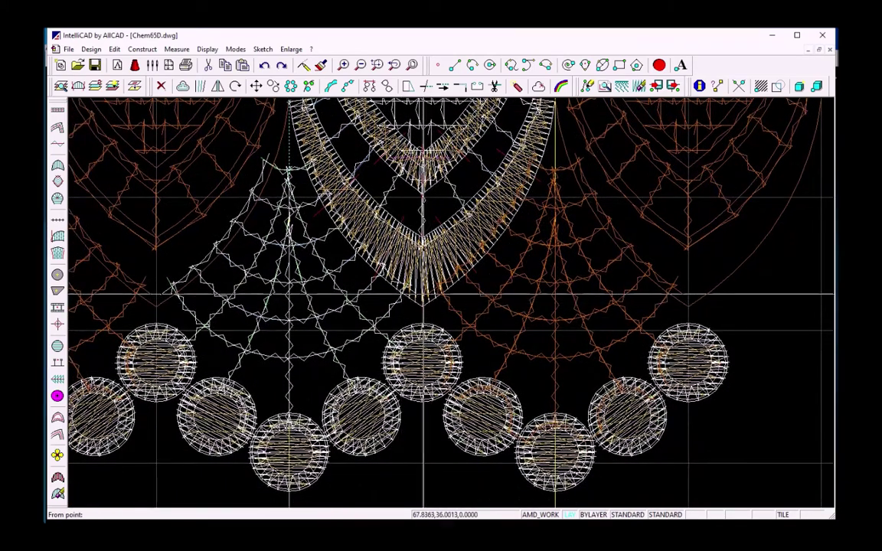
left_click(421, 292)
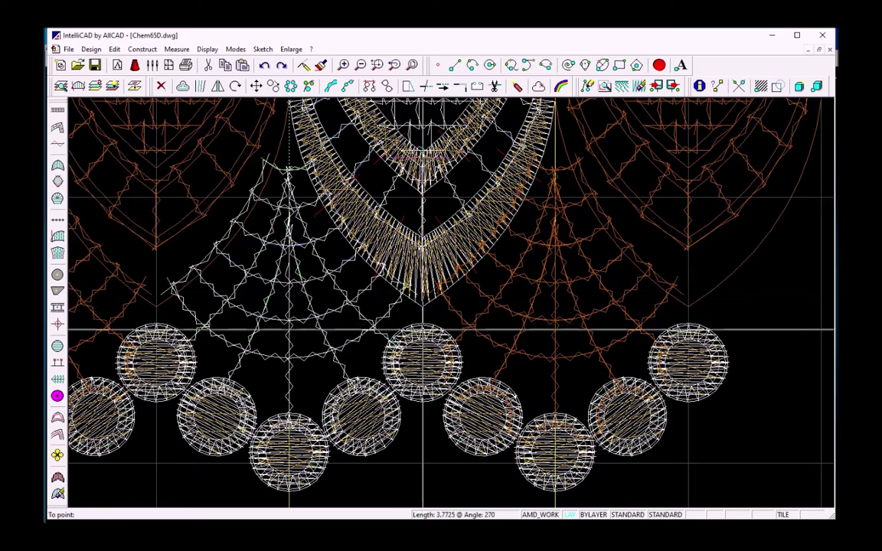
left_click(422, 338)
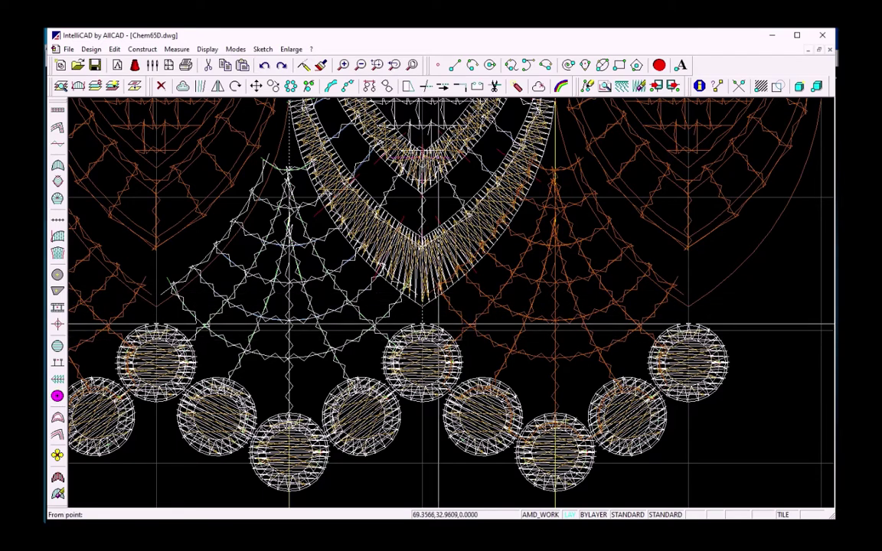
key("Escape")
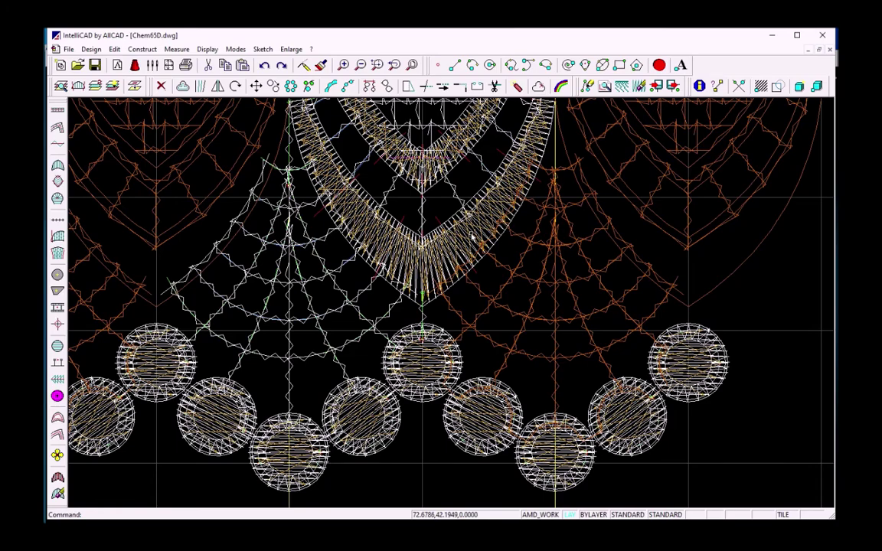
Step: Refresh the repeat copies beside the motif to include the new wiggle connections
scroll(472, 237, "down", 5)
left_click_drag(472, 199, 462, 275)
scroll(460, 274, "down", 2)
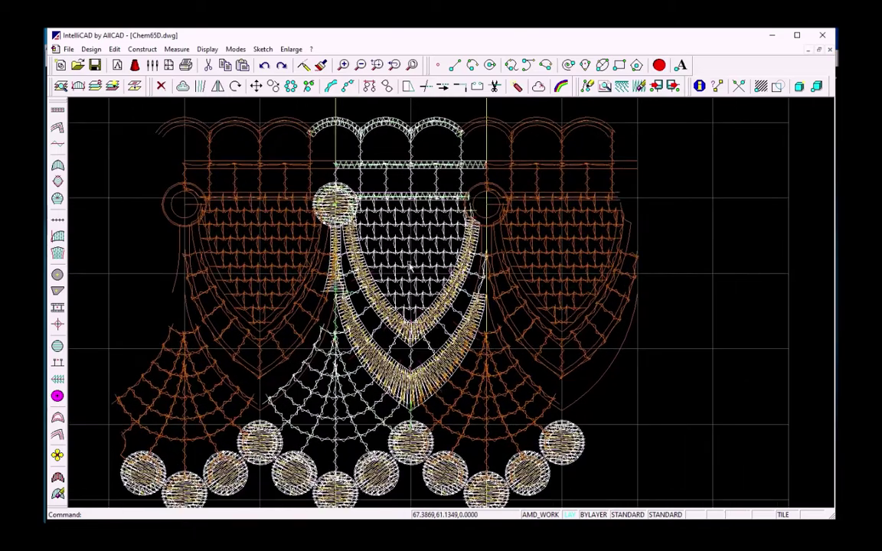
left_click_drag(411, 268, 415, 256)
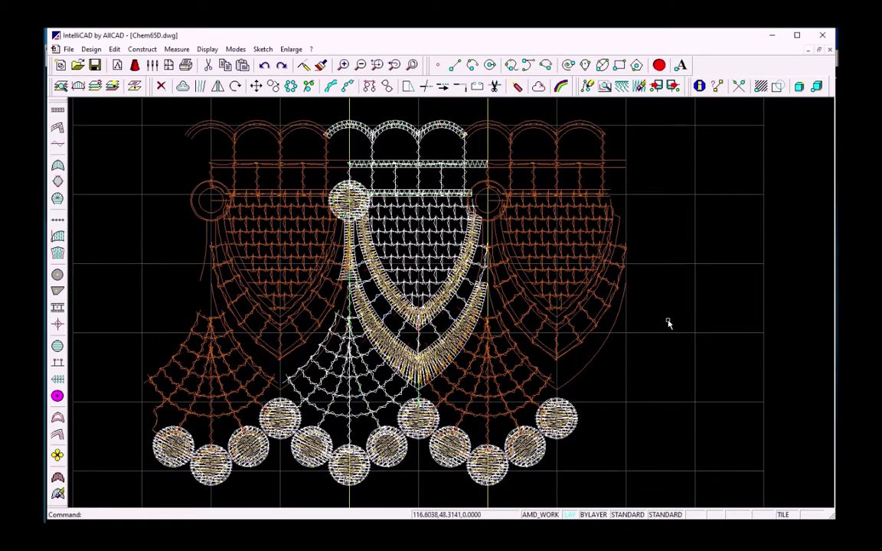
left_click(366, 91)
right_click(393, 114)
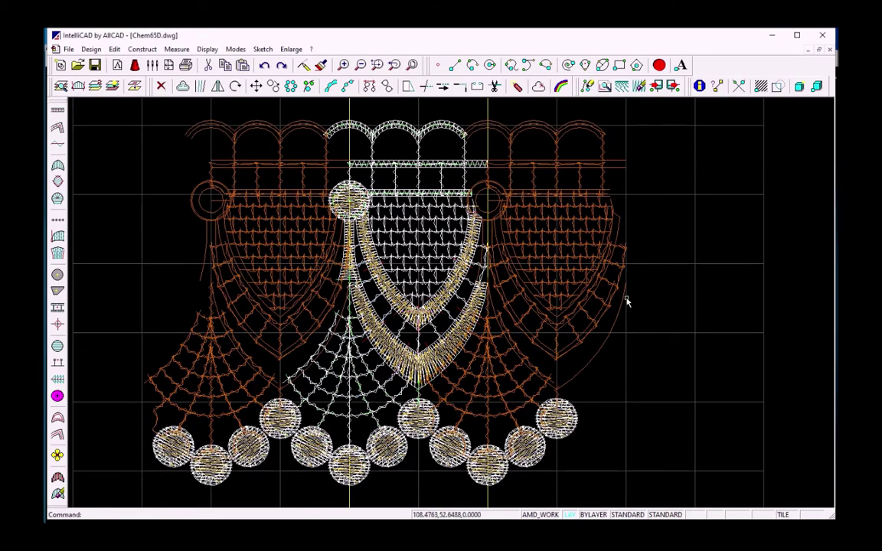